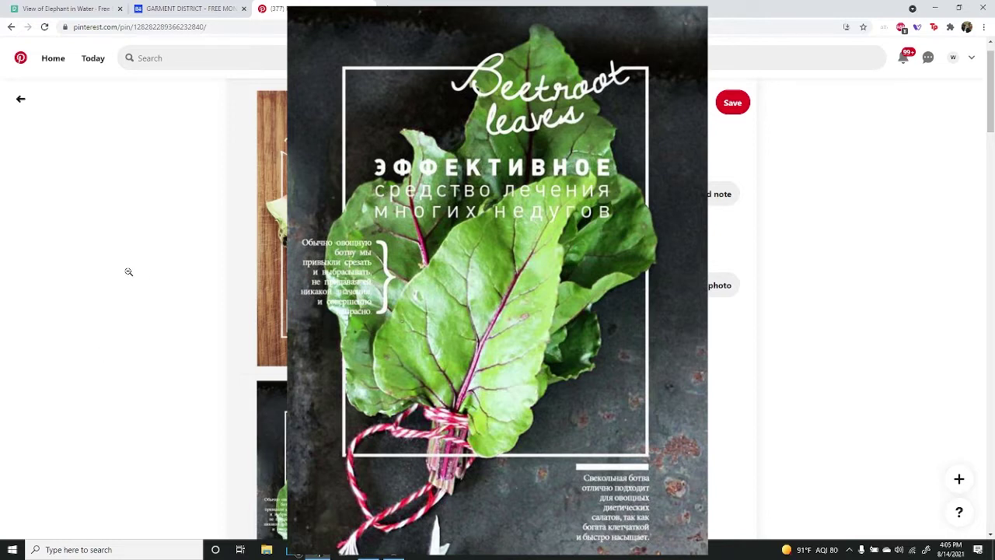
- Close the enlarged beetroot poster preview on the Pinterest pin
click(128, 271)
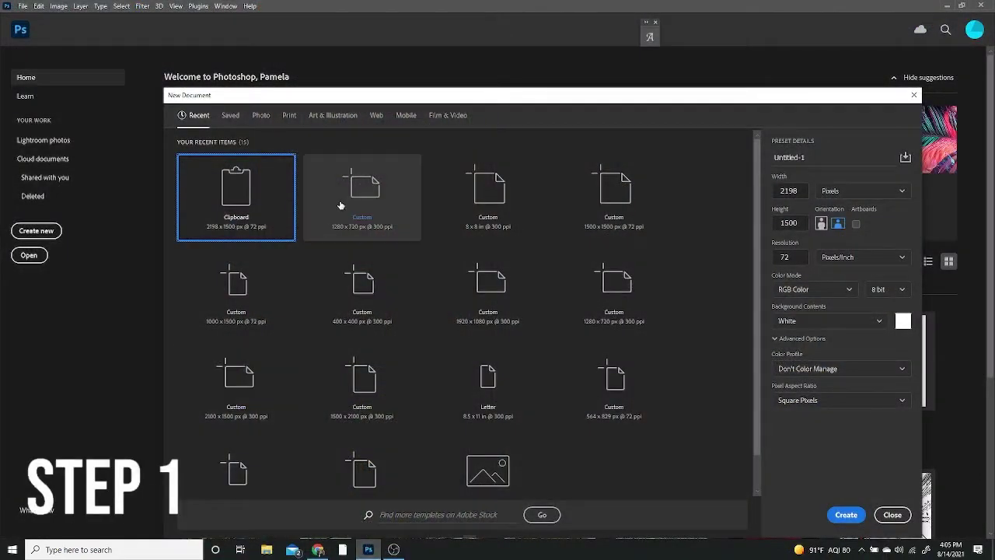
- Create a 1280×720 px, 300 ppi document and unlock its Background into Layer 0
click(340, 204)
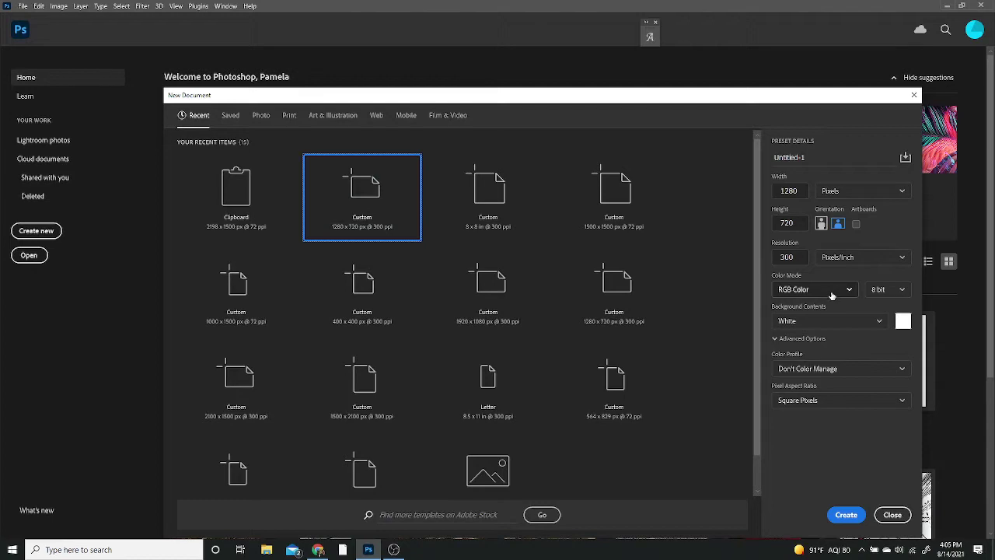
click(847, 515)
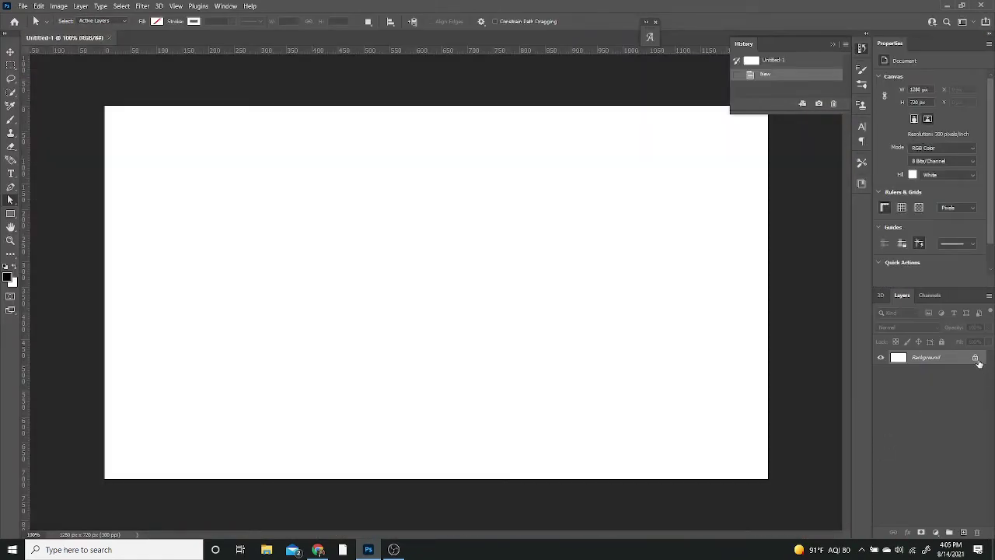
click(976, 359)
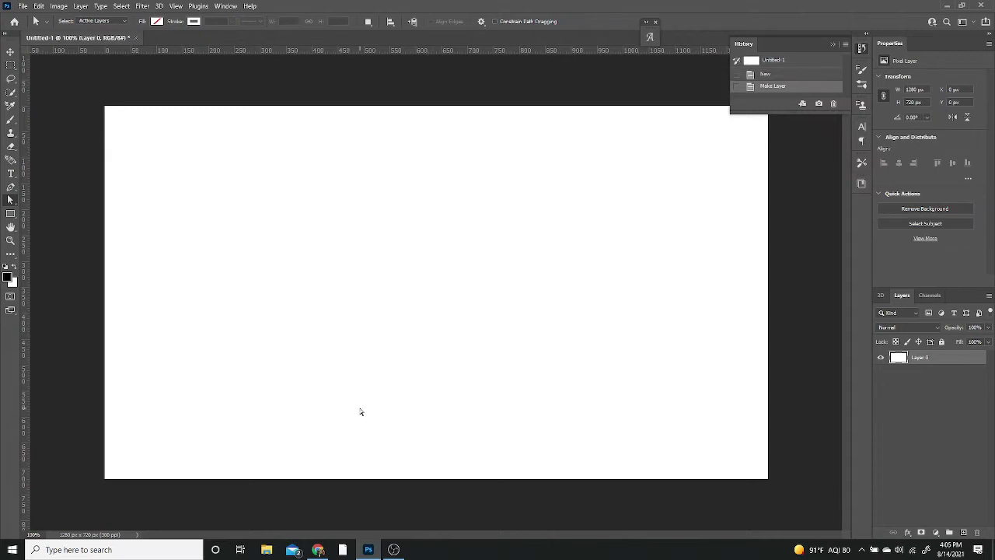
- Copy the forest elephant photo from the Pexels tab using Copy image
click(318, 549)
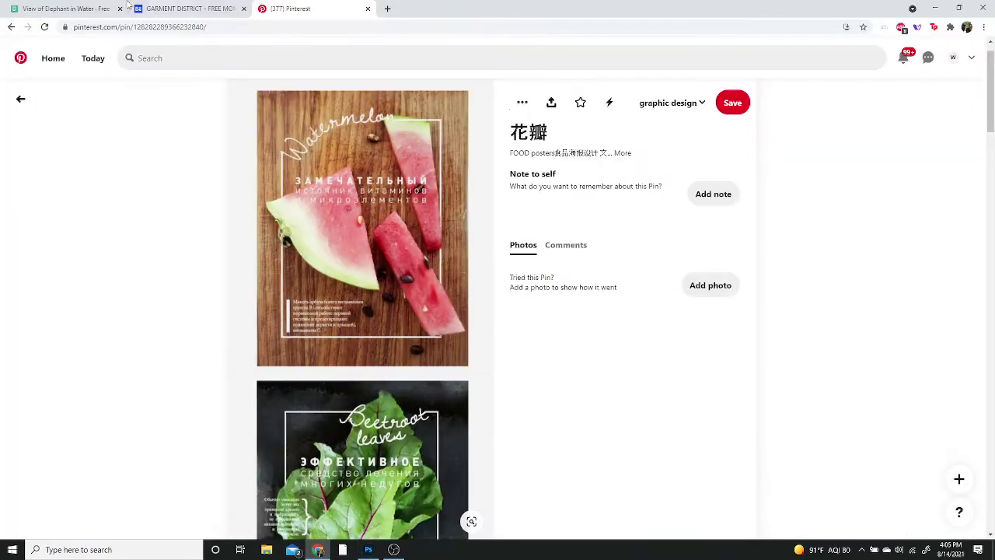
click(61, 6)
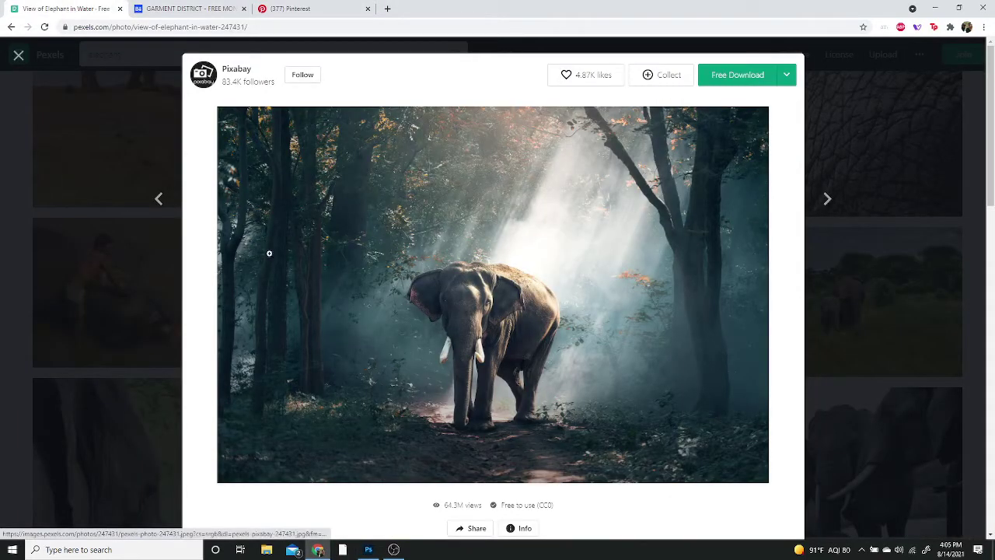
right_click(338, 208)
click(484, 346)
- Paste the elephant photo and scale it to the 1280 px canvas width, aligned to the top
click(369, 550)
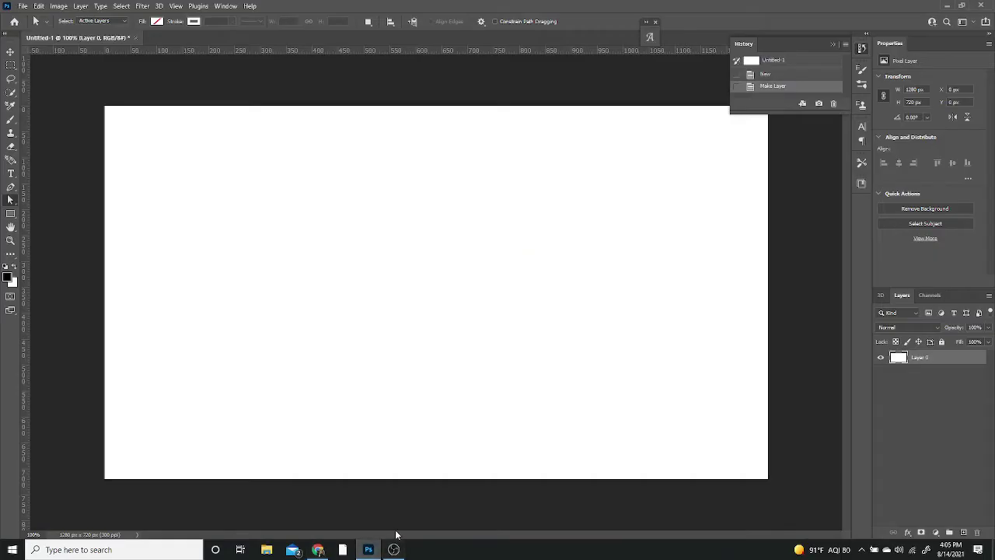
key(ctrl+v)
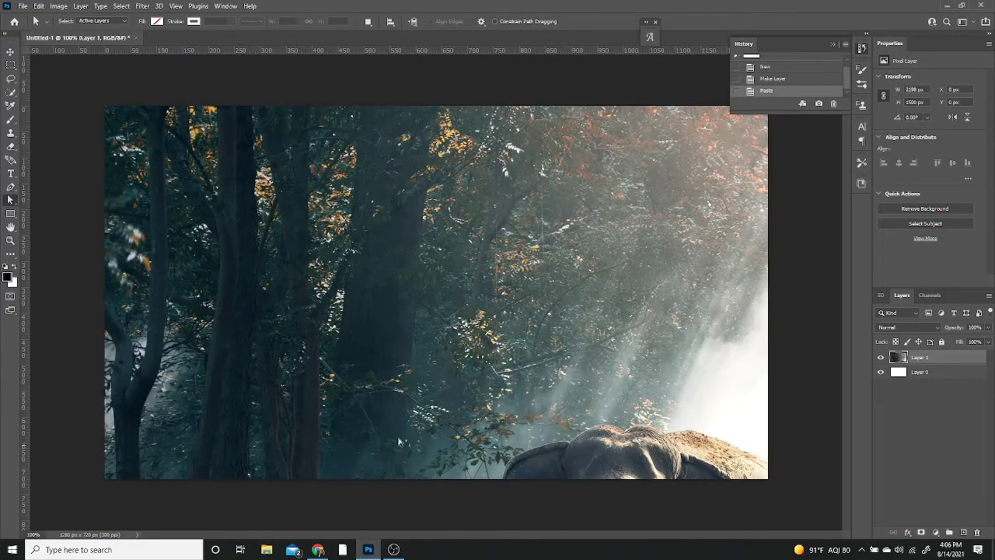
key(ctrl+minus)
key(ctrl+minus)
key(ctrl+minus)
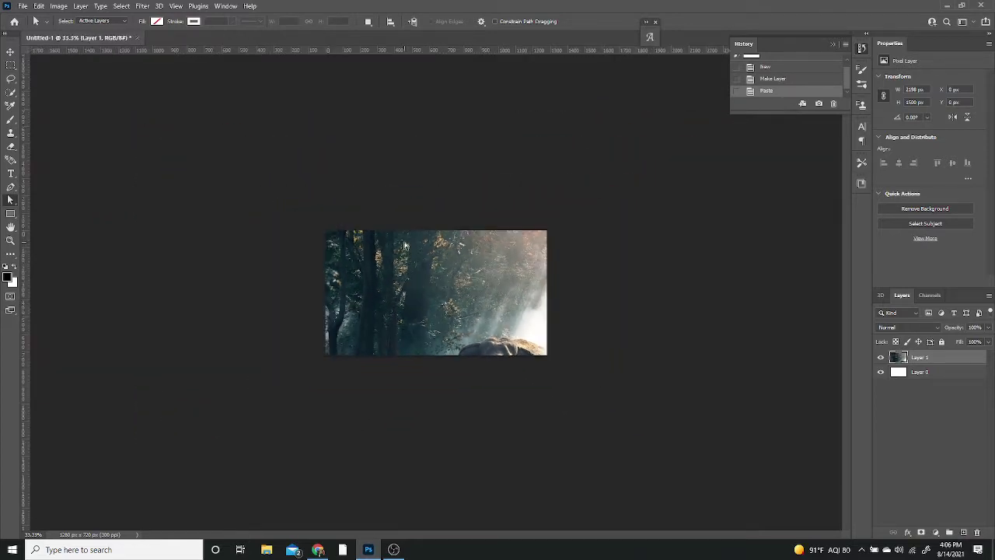
key(ctrl+t)
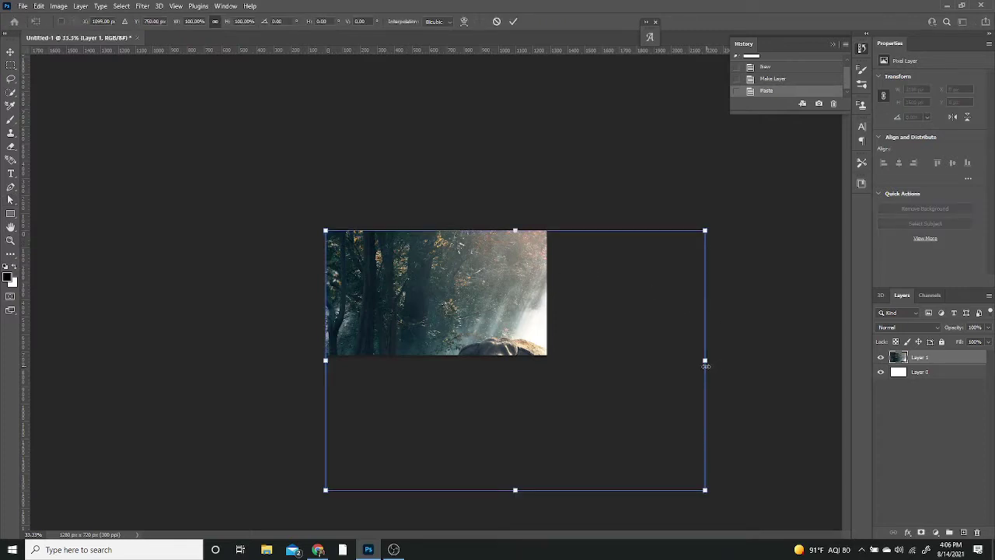
drag(704, 361, 547, 359)
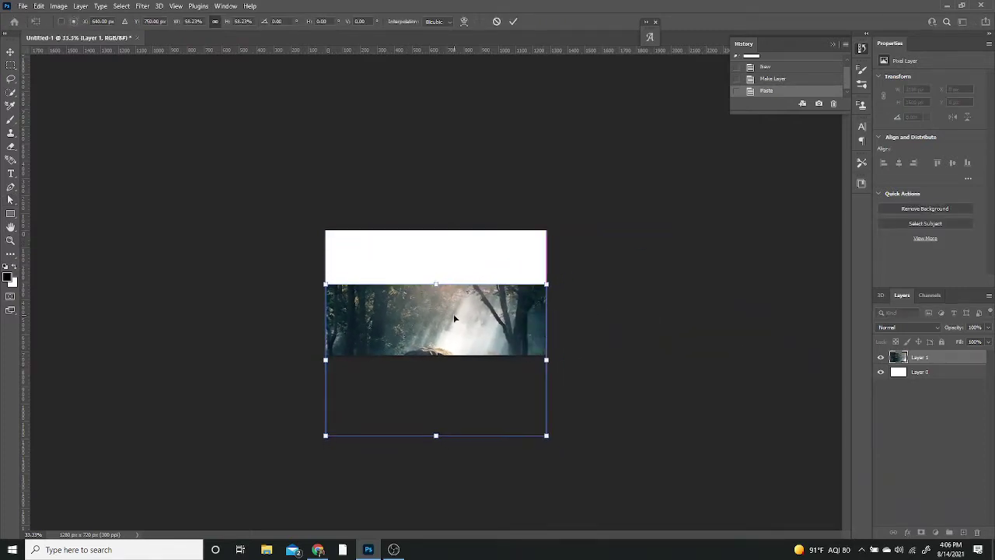
drag(452, 316, 453, 248)
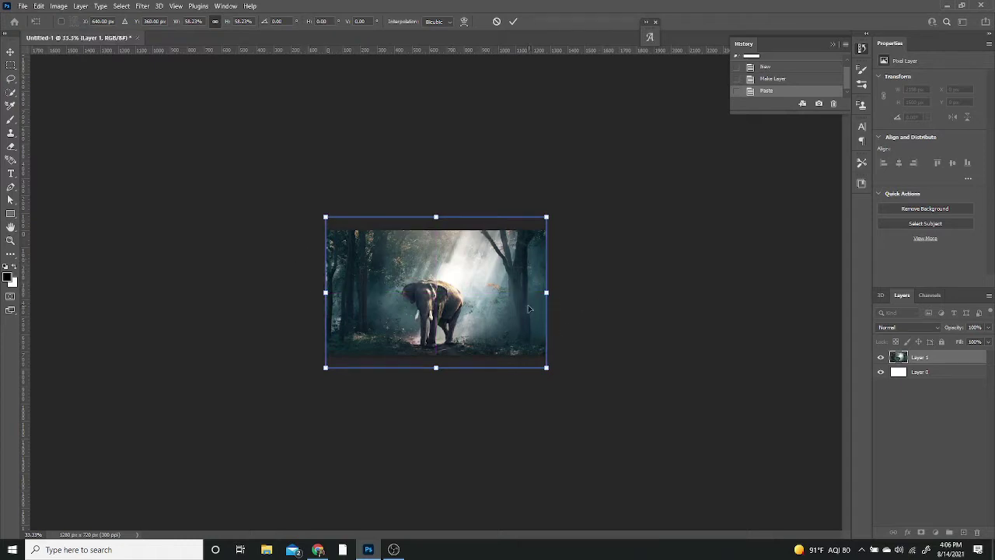
drag(456, 315, 456, 315)
key(Return)
key(a)
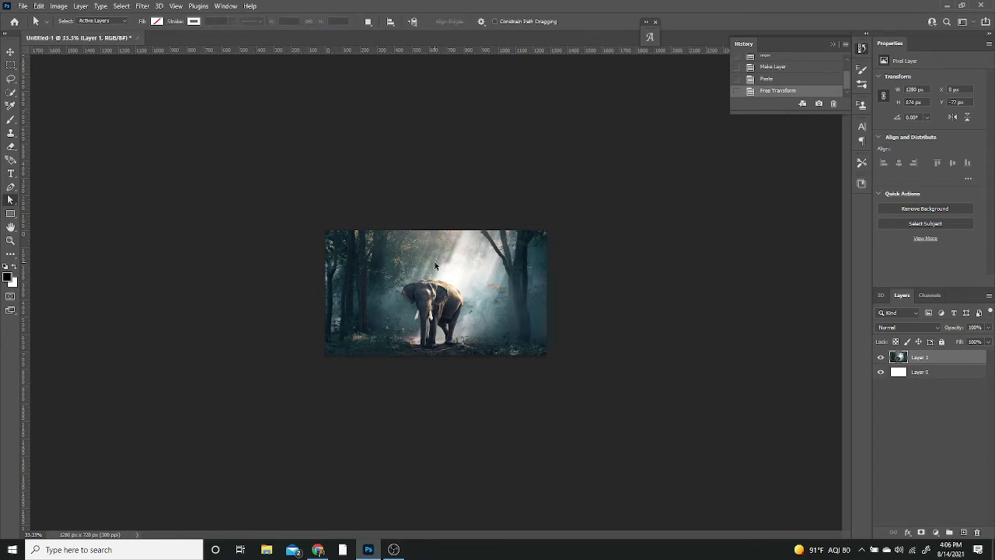
- Zoom back in and delete the blank white Layer 0
key(ctrl+plus)
key(ctrl+plus)
key(ctrl+plus)
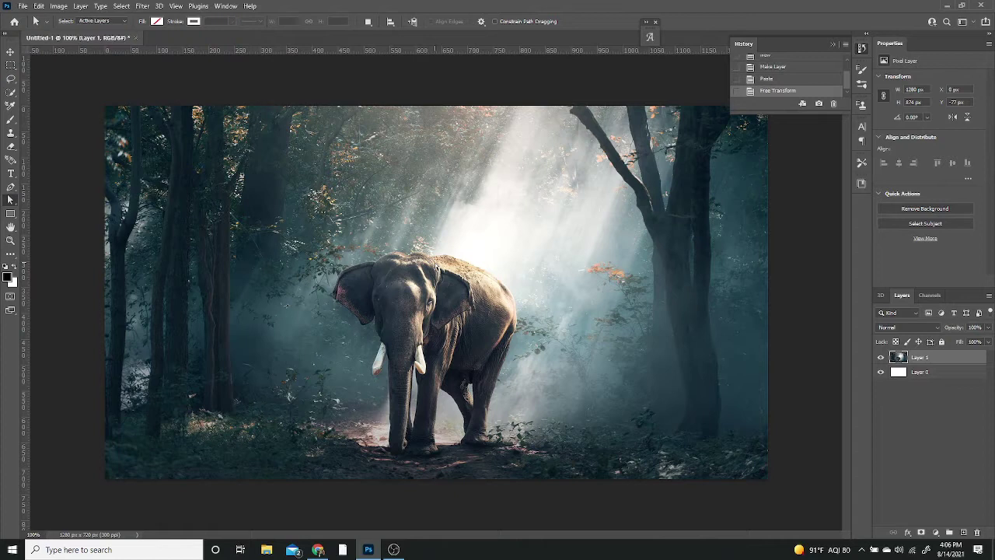
click(939, 373)
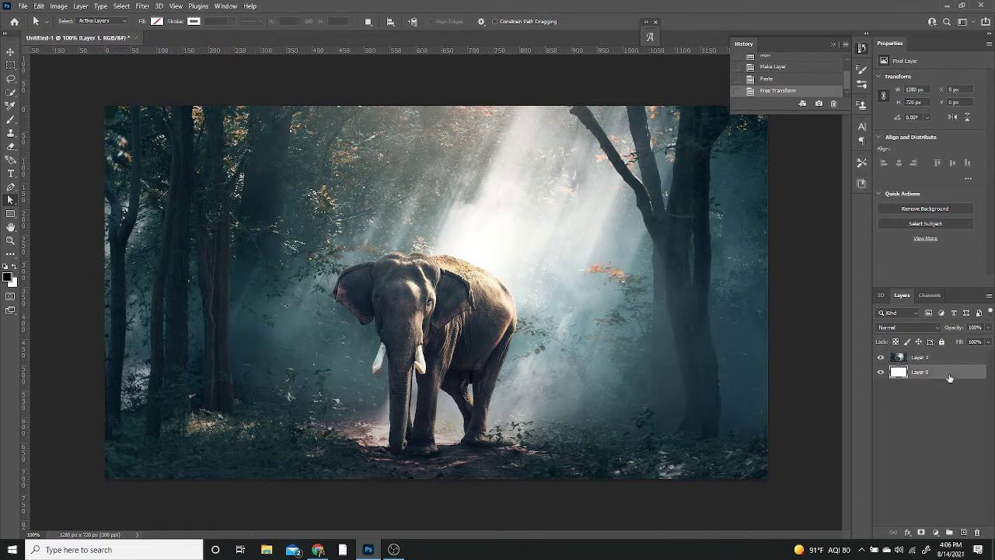
key(Delete)
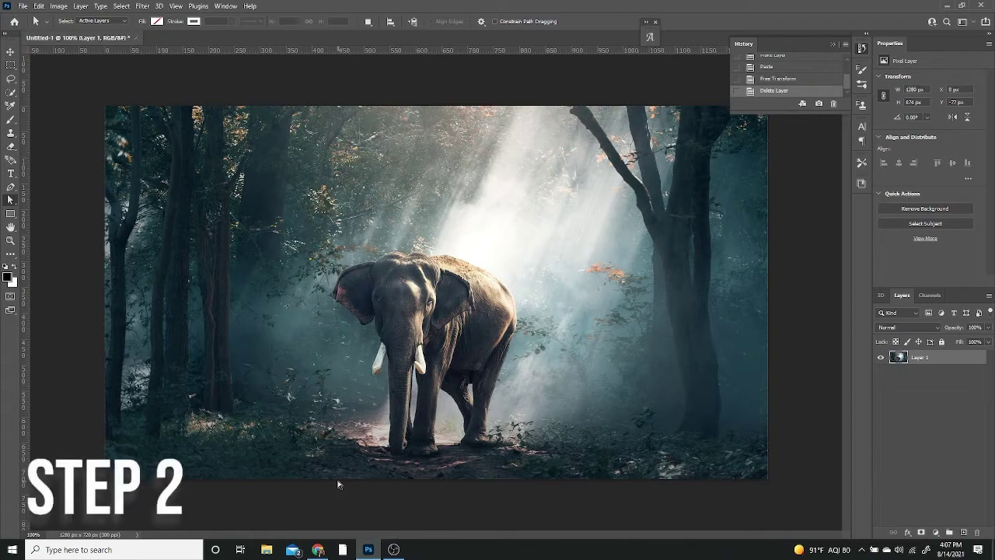
- Scroll through the Garment District monoline font page on Behance and appreciate the project
click(319, 550)
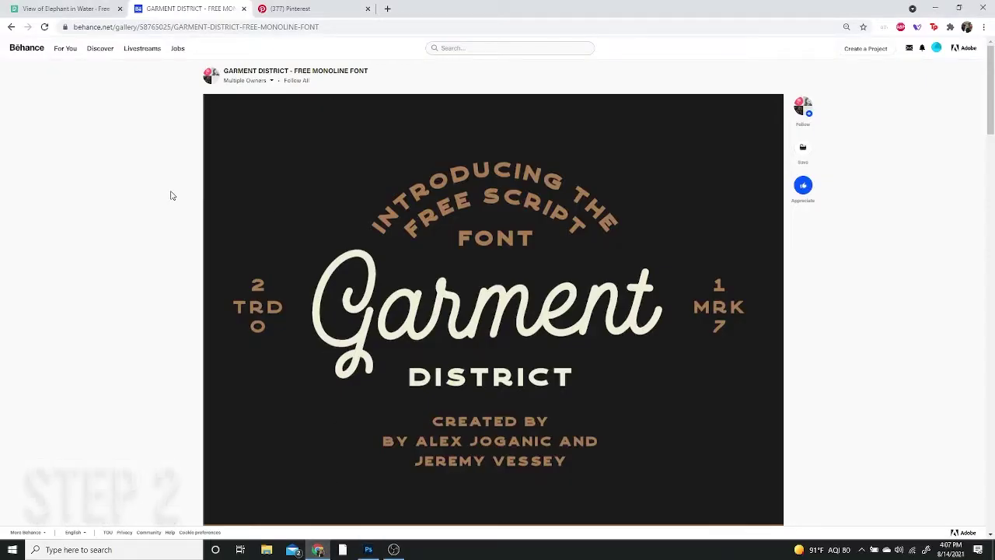
scroll(174, 209, down, 5)
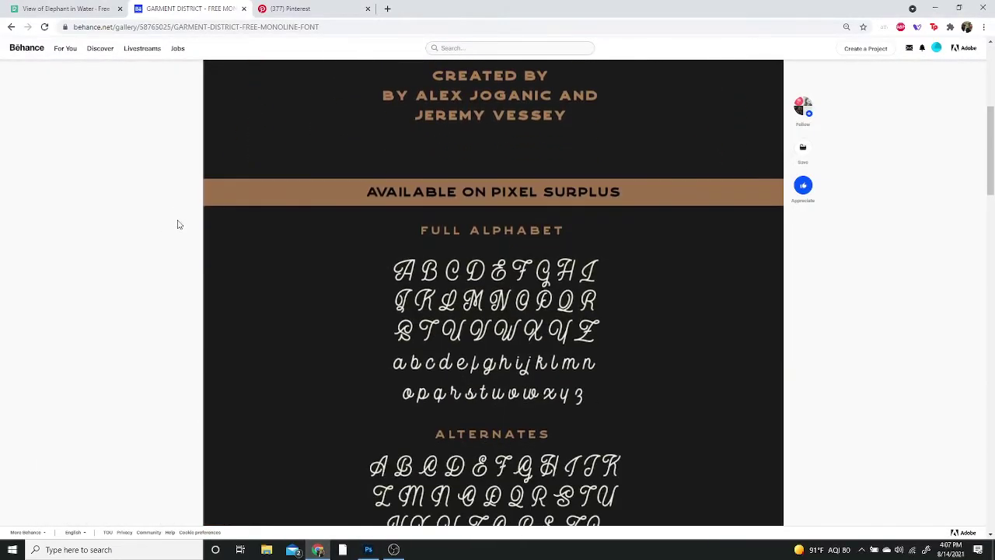
scroll(171, 238, down, 1)
scroll(171, 242, up, 1)
scroll(174, 243, down, 8)
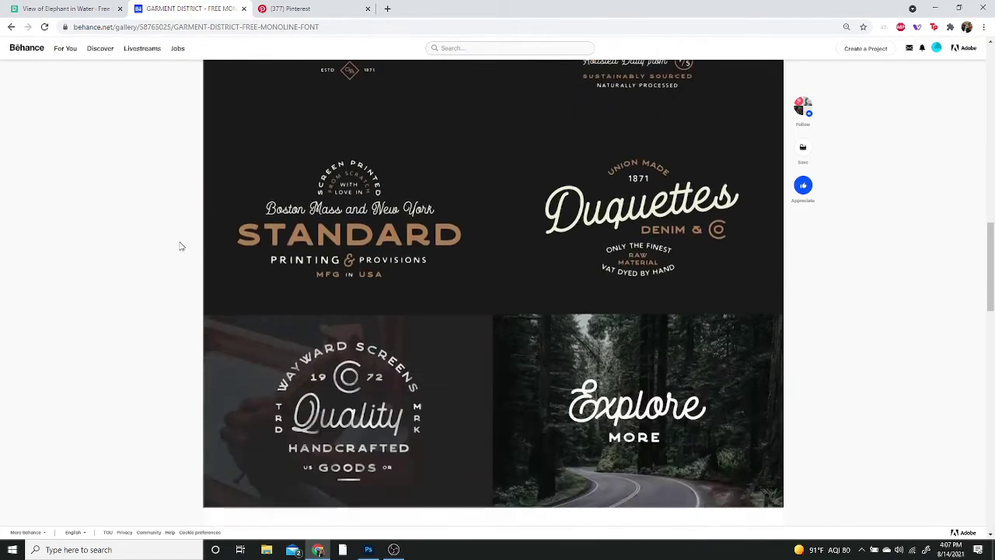
scroll(181, 249, down, 1)
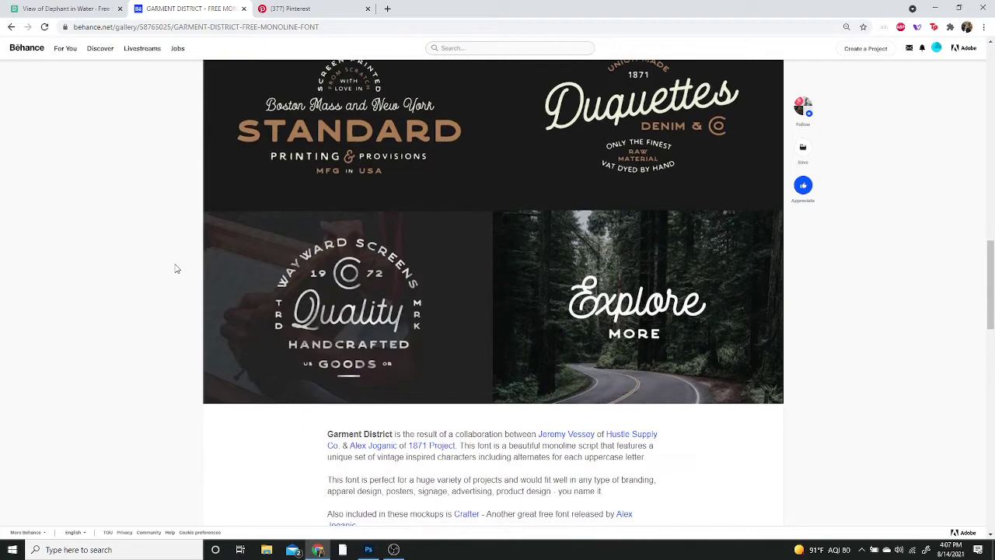
scroll(181, 273, down, 2)
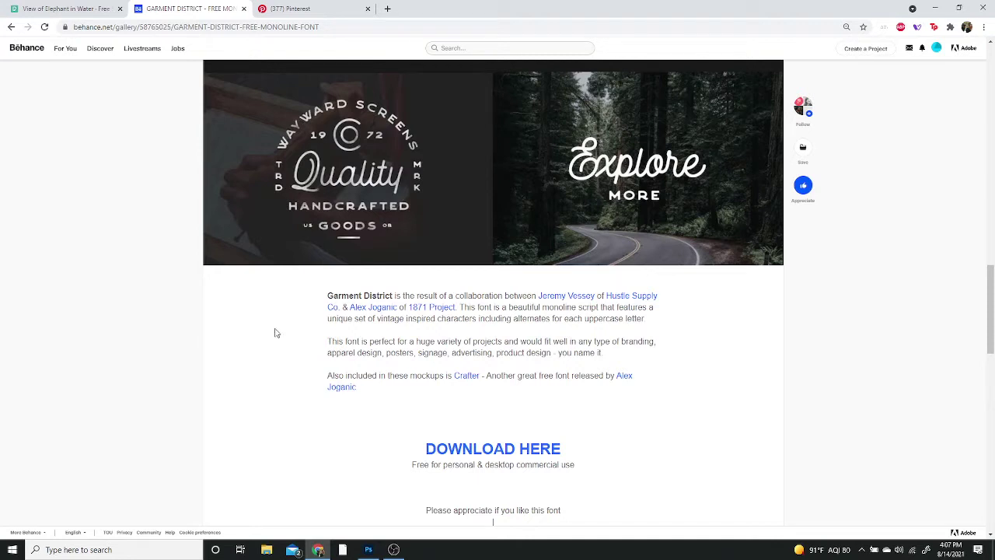
scroll(276, 333, down, 3)
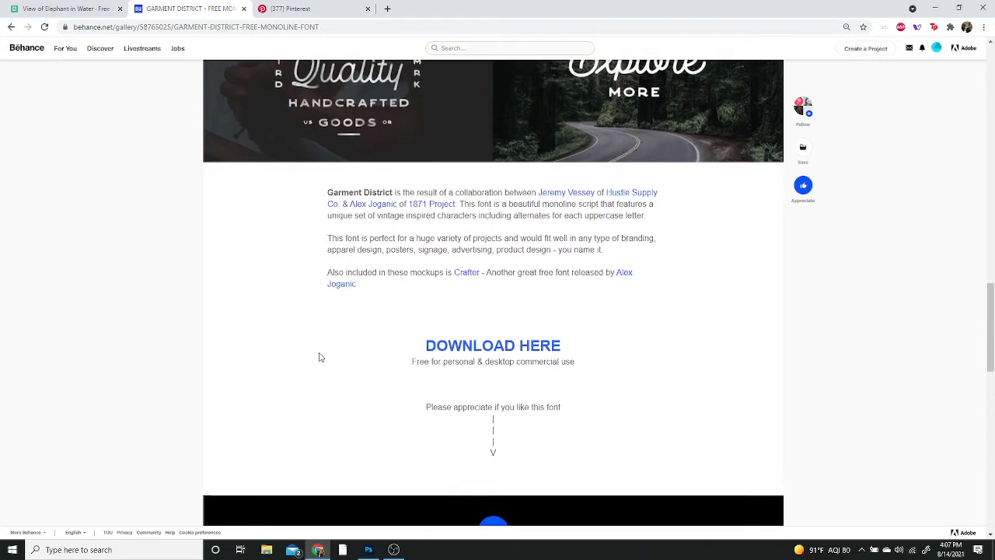
click(490, 431)
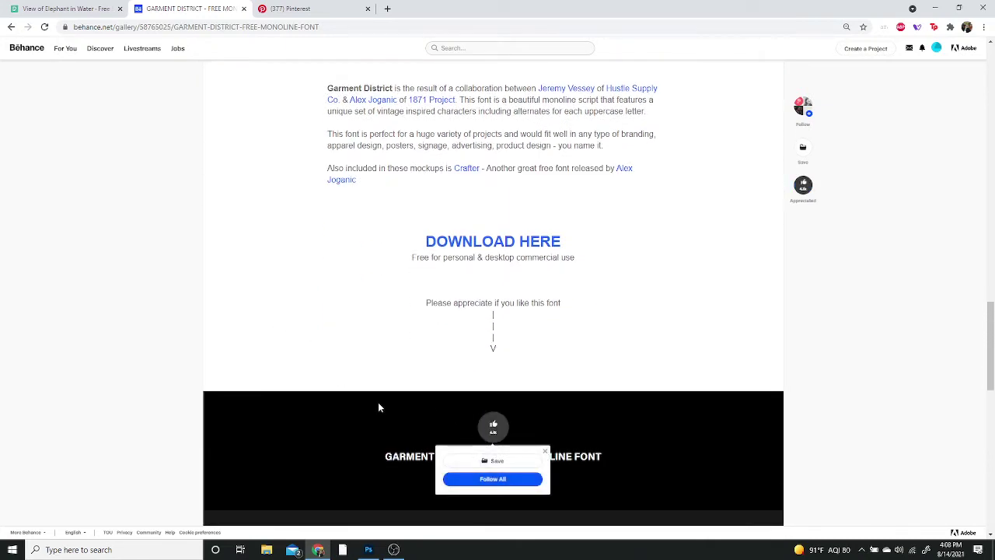
- Choose the Type tool and set the text colour to white
click(368, 550)
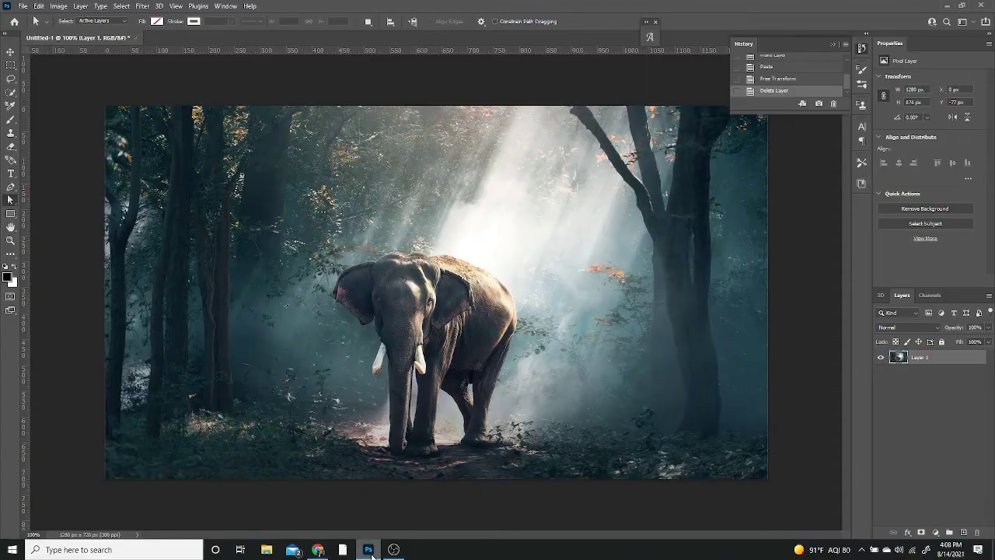
click(12, 174)
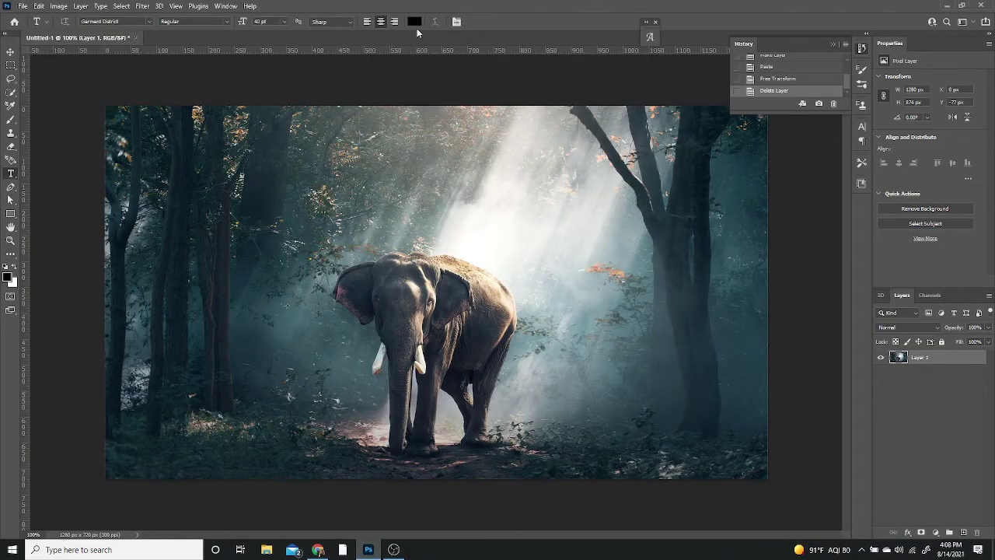
click(414, 22)
click(506, 142)
click(660, 139)
- Type 'Elephant' over the photo, correct the typo, and commit the text
click(353, 289)
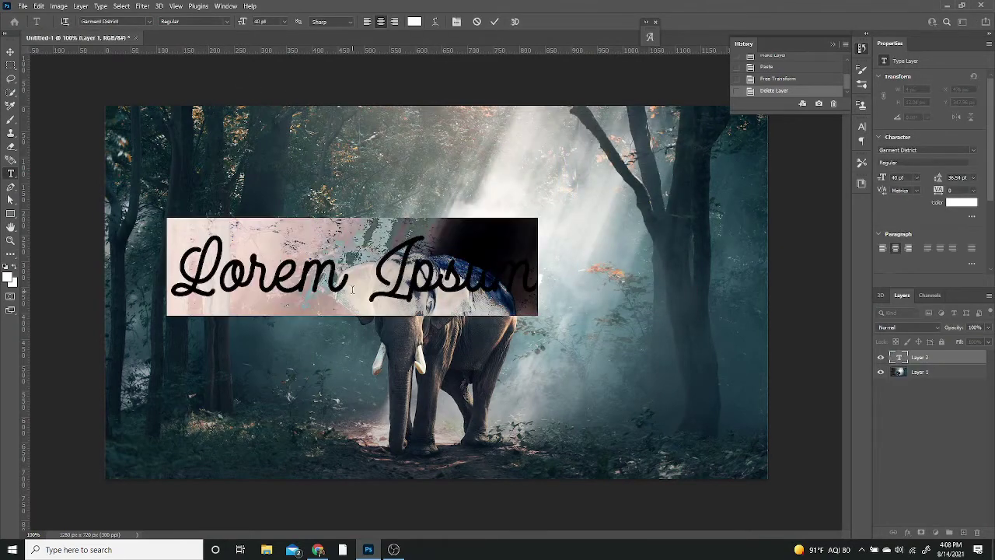
text(Elep)
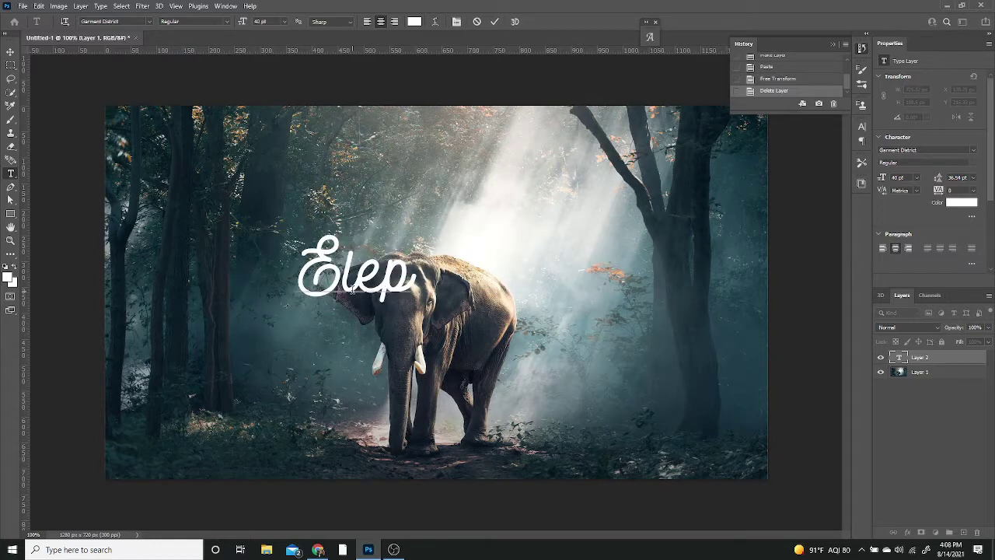
text(hany)
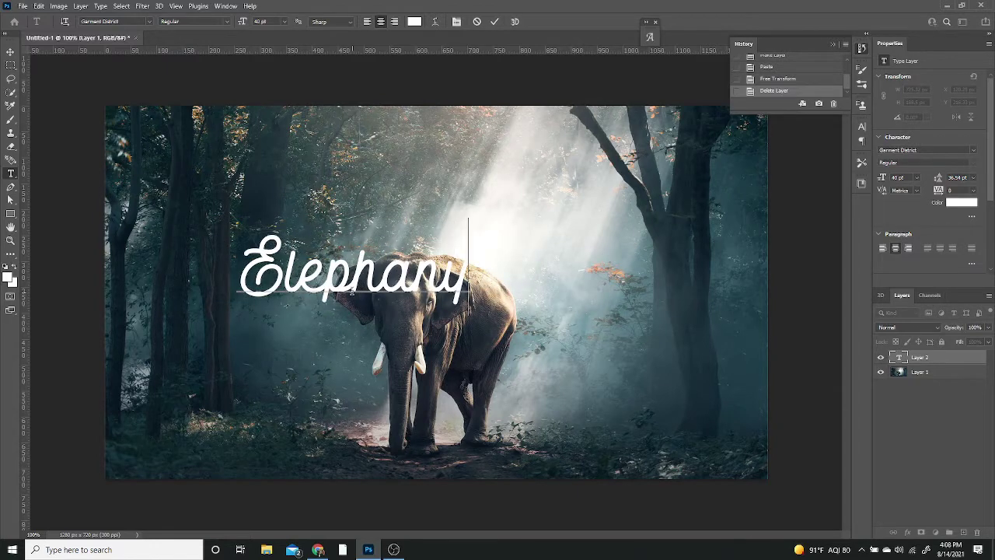
key(BackSpace)
text(t)
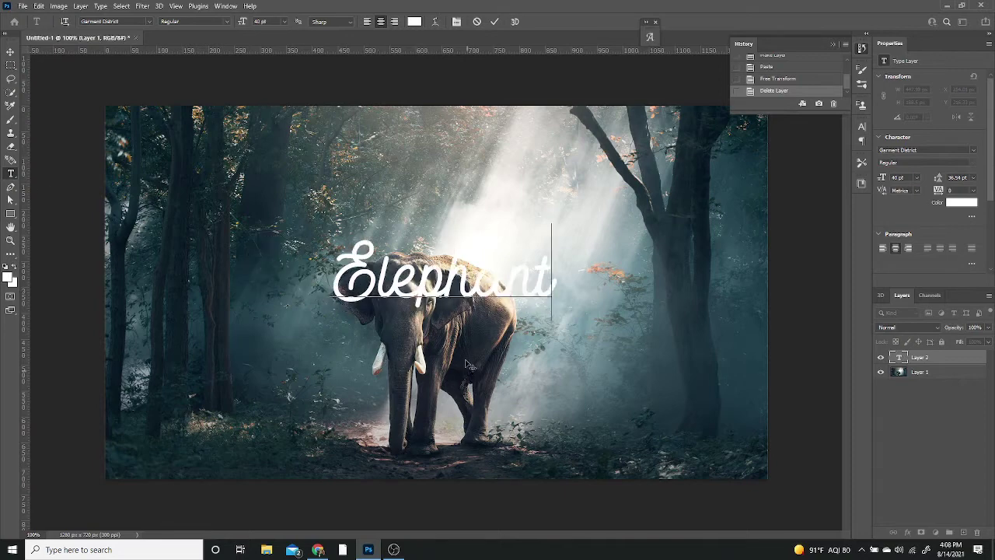
click(11, 203)
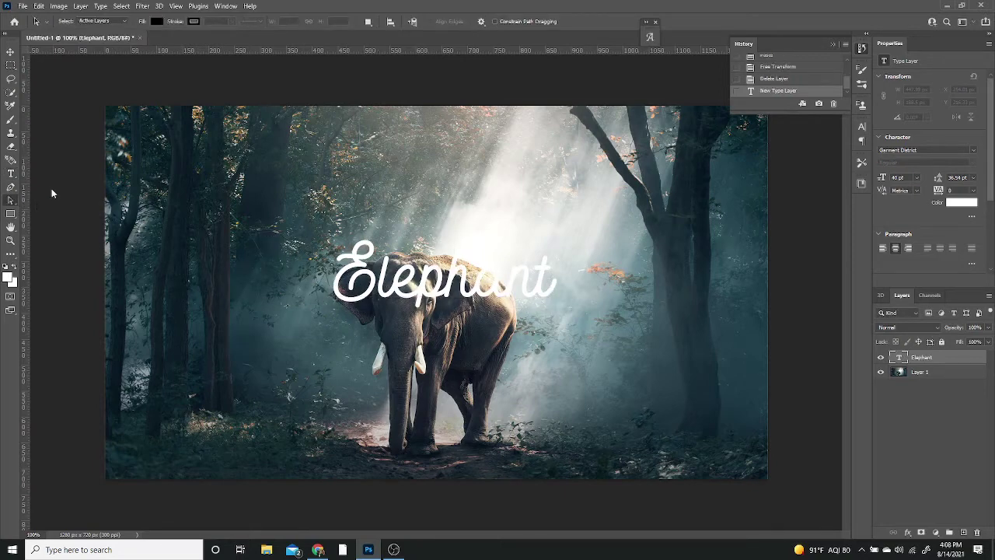
- Apply a horizontal Wave warp with +50% bend to the Elephant text
click(12, 174)
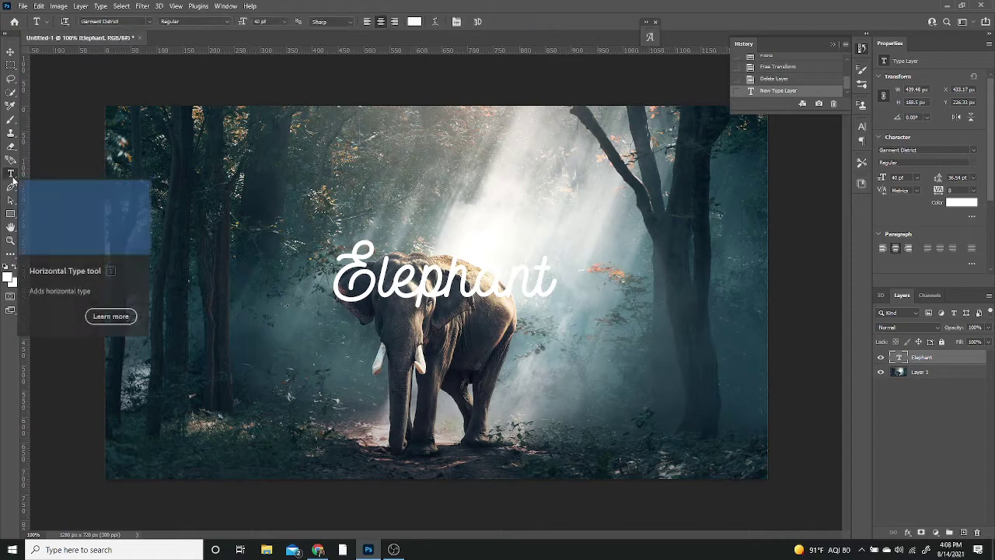
click(436, 22)
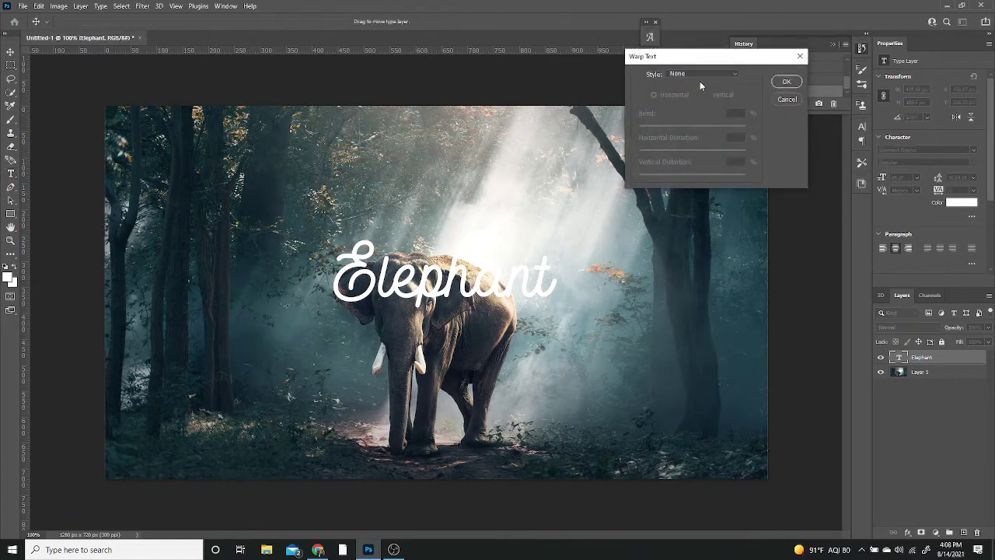
click(693, 74)
click(685, 193)
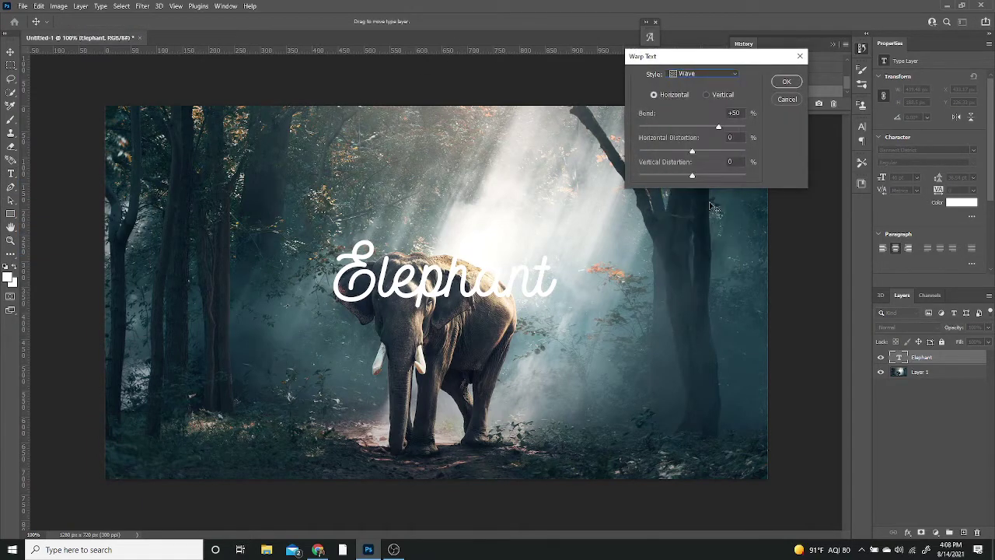
click(788, 82)
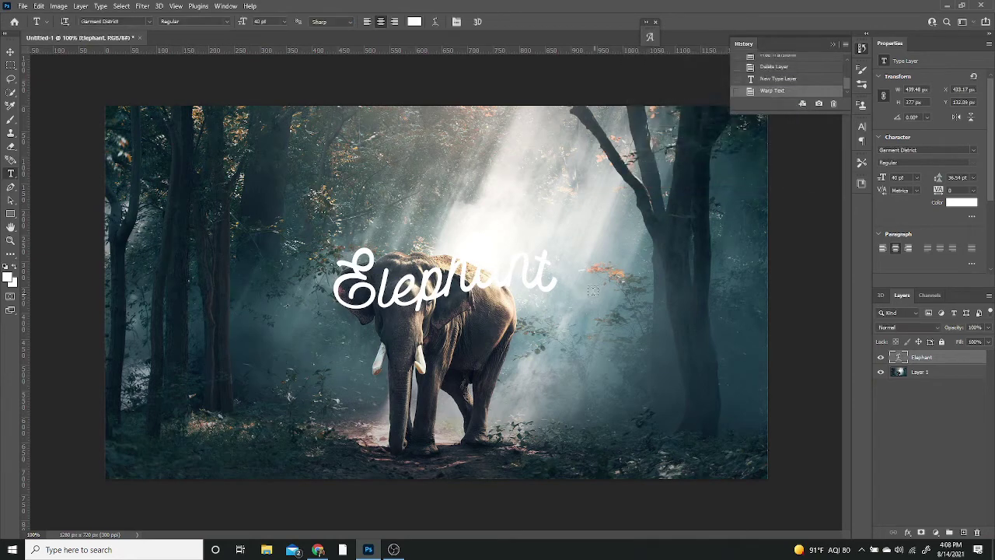
click(11, 215)
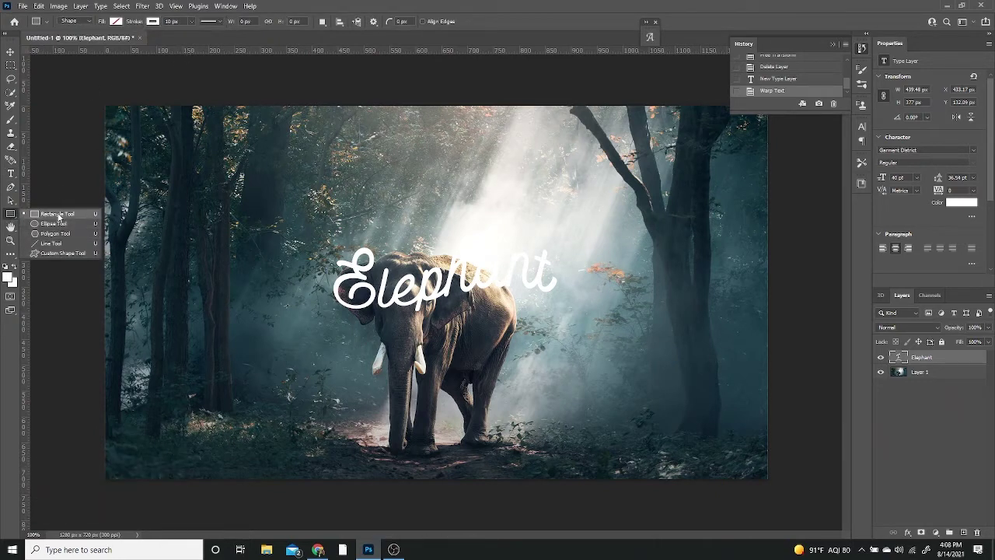
- Draw a no-fill rectangle with an 8 px white stroke just inside the photo's edges
click(115, 22)
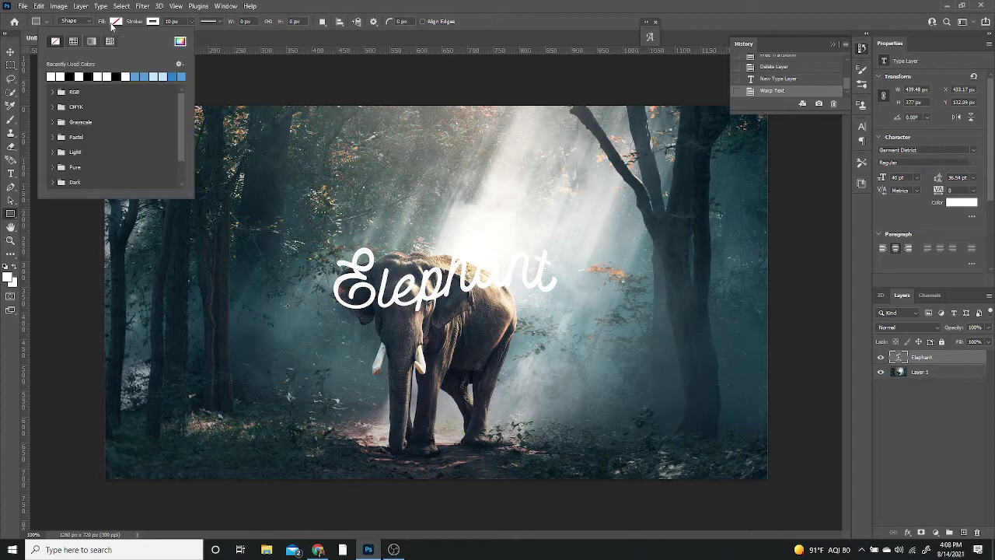
click(154, 21)
click(153, 21)
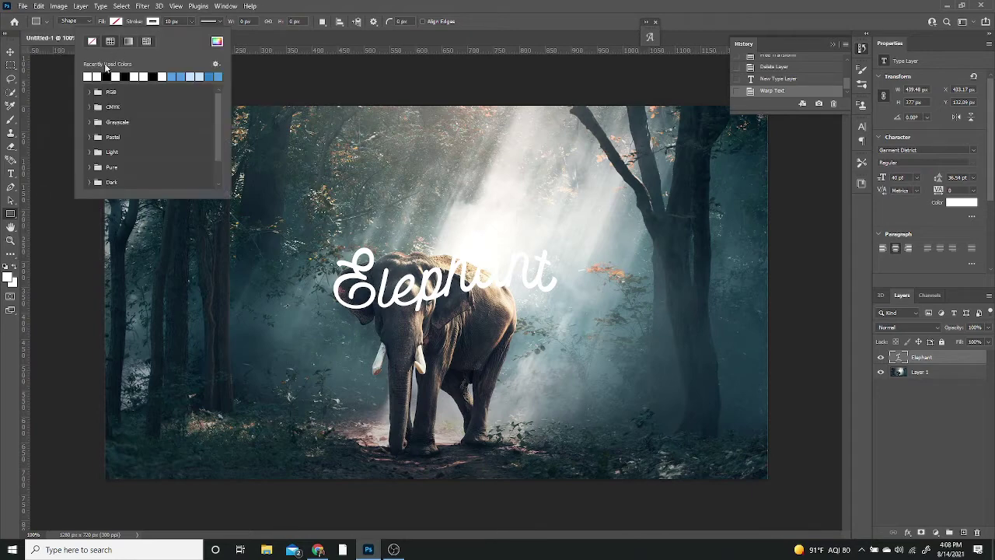
click(172, 21)
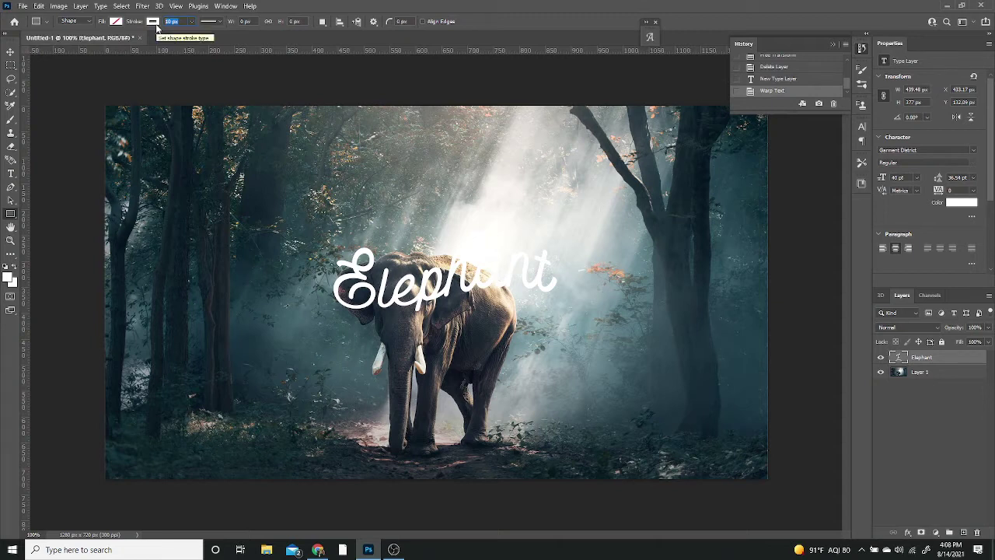
text(8)
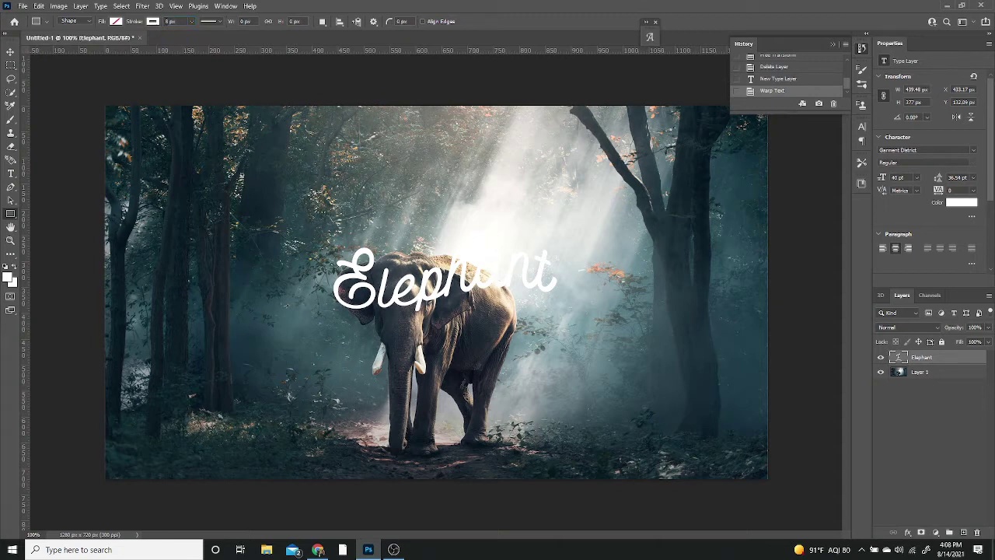
drag(124, 123, 749, 463)
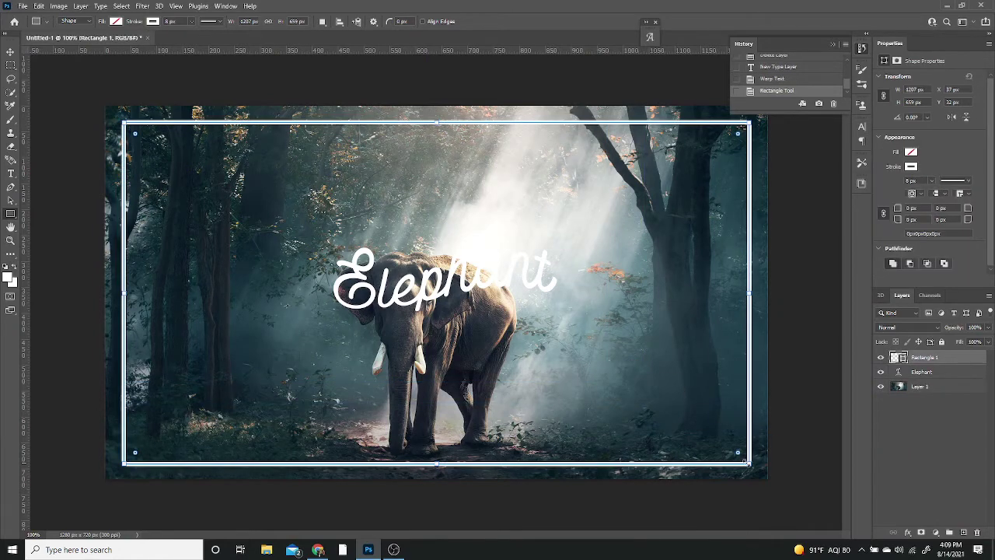
- Set the border's stroke alignment, round caps and rounded corners
click(220, 22)
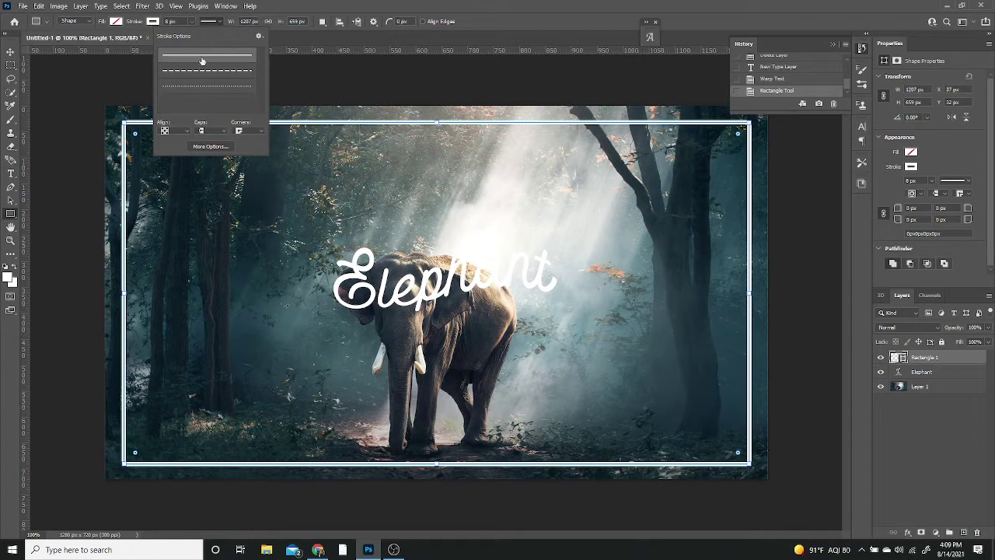
click(186, 131)
click(211, 131)
click(207, 147)
click(247, 134)
click(253, 147)
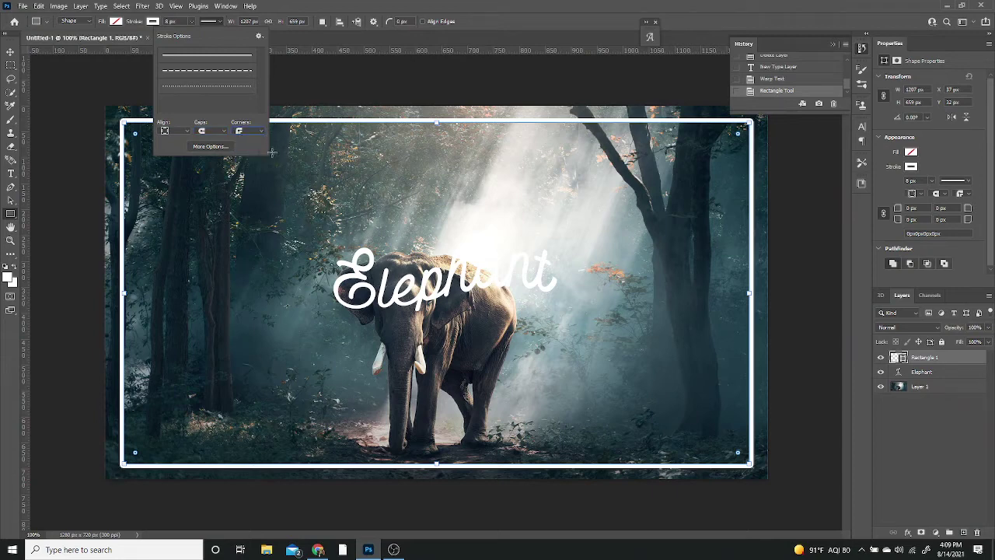
click(936, 373)
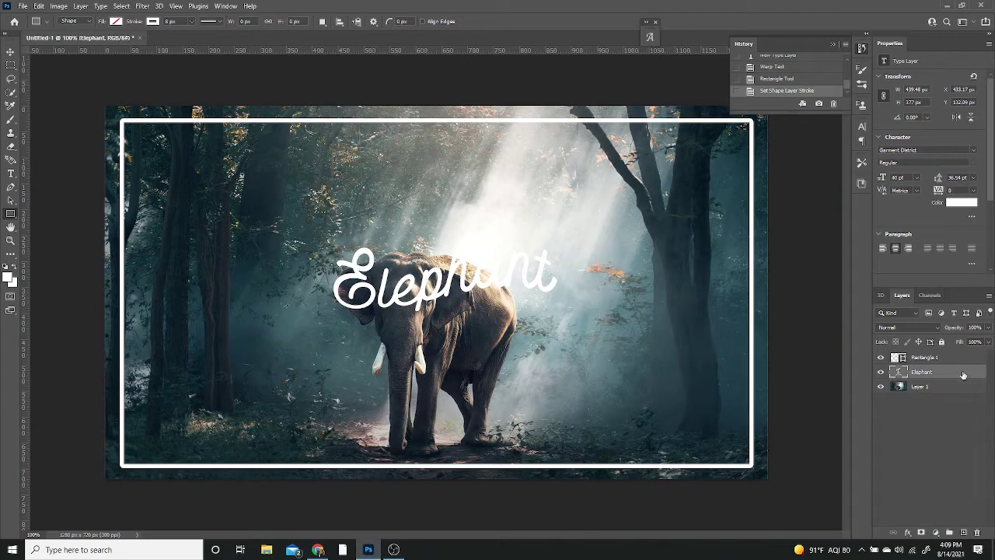
- Move the Elephant text to the top-left corner, rotated about -3.36° across the border
key(ctrl+t)
drag(425, 250, 200, 113)
drag(347, 160, 340, 147)
key(Return)
key(ctrl+z)
key(ctrl+shift+z)
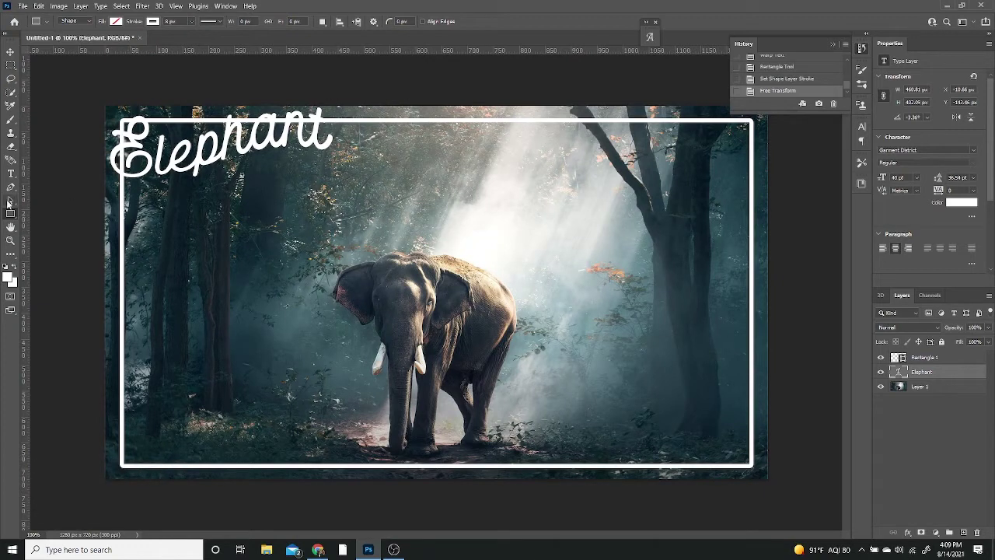
- Free-transform the border layer and lower its top edge slightly toward the text
click(937, 358)
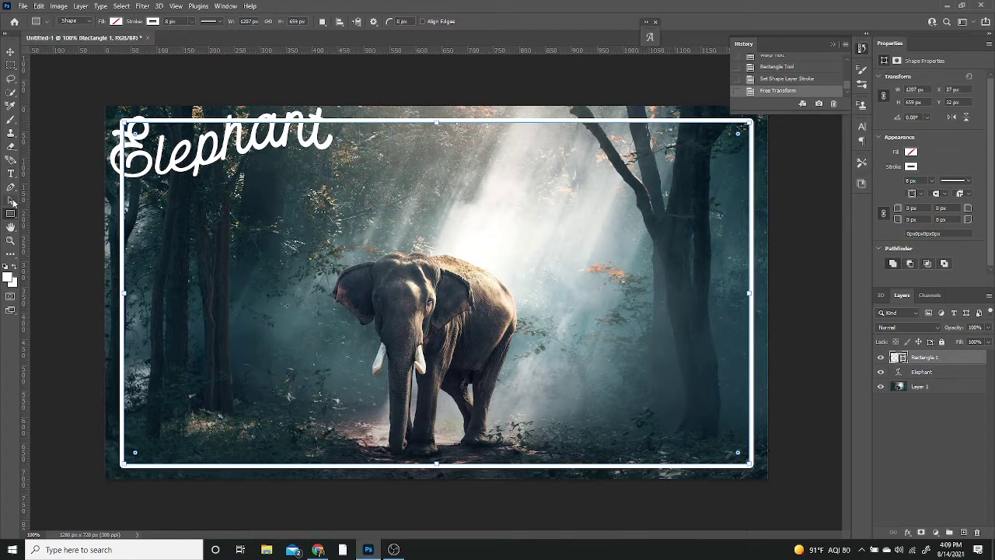
key(ctrl+t)
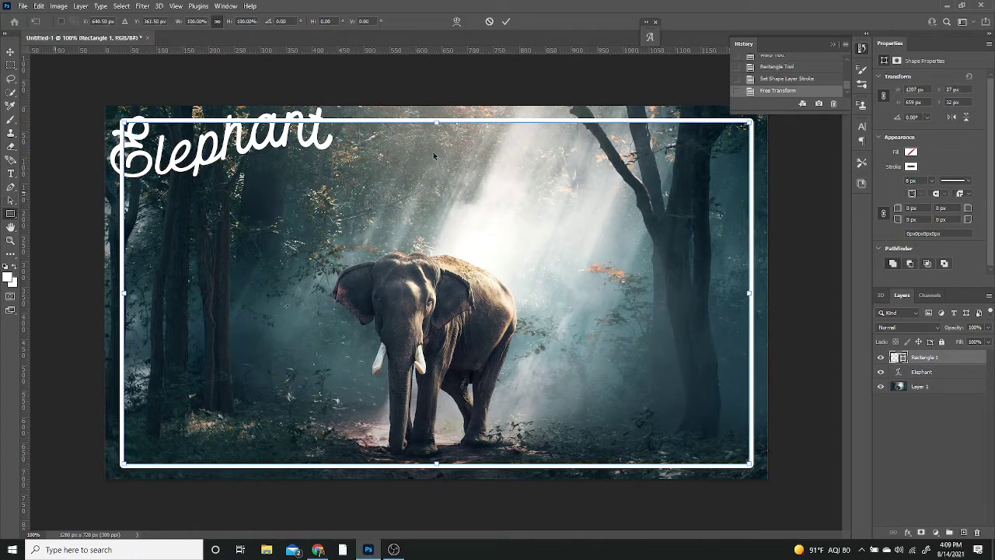
key(ctrl+plus)
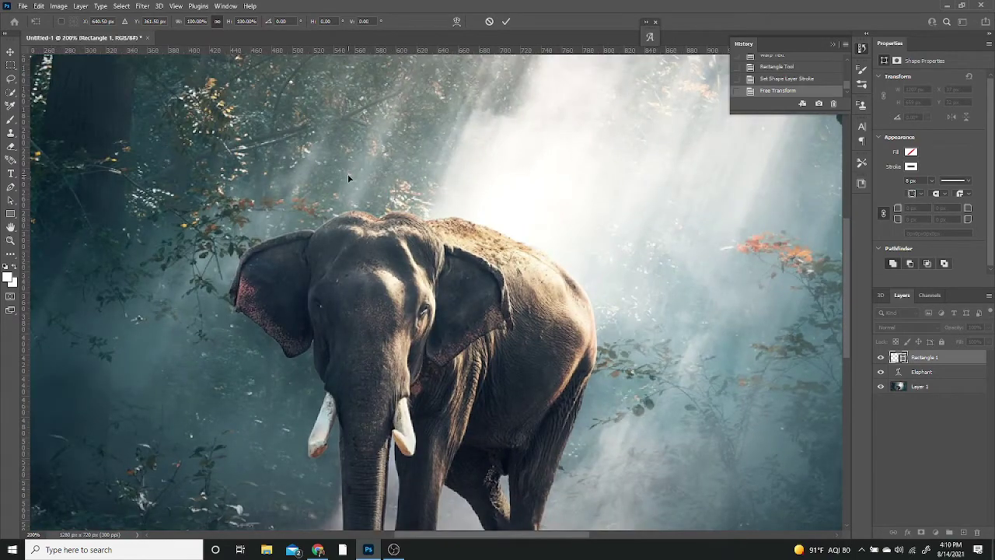
scroll(319, 186, up, 5)
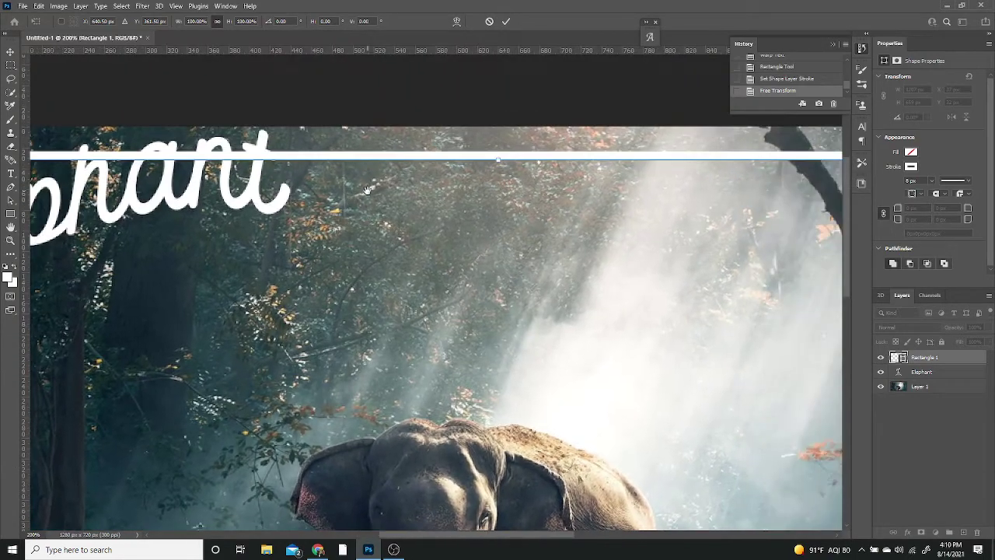
drag(367, 190, 376, 226)
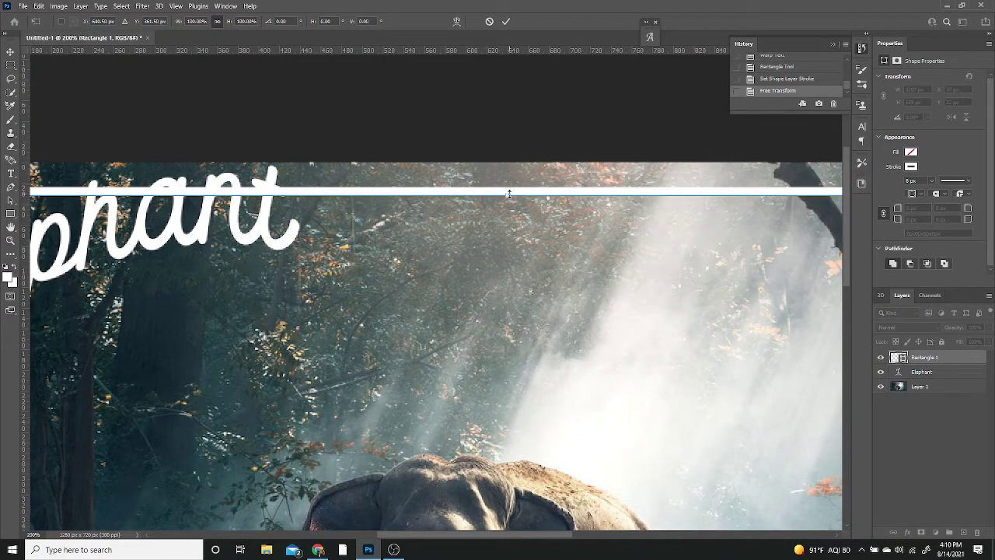
drag(507, 195, 503, 224)
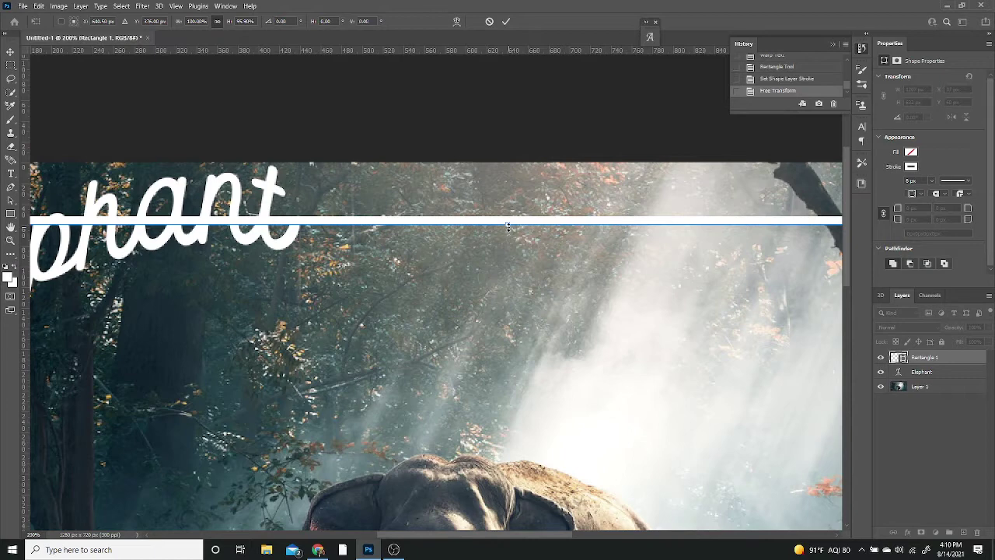
drag(507, 227, 508, 230)
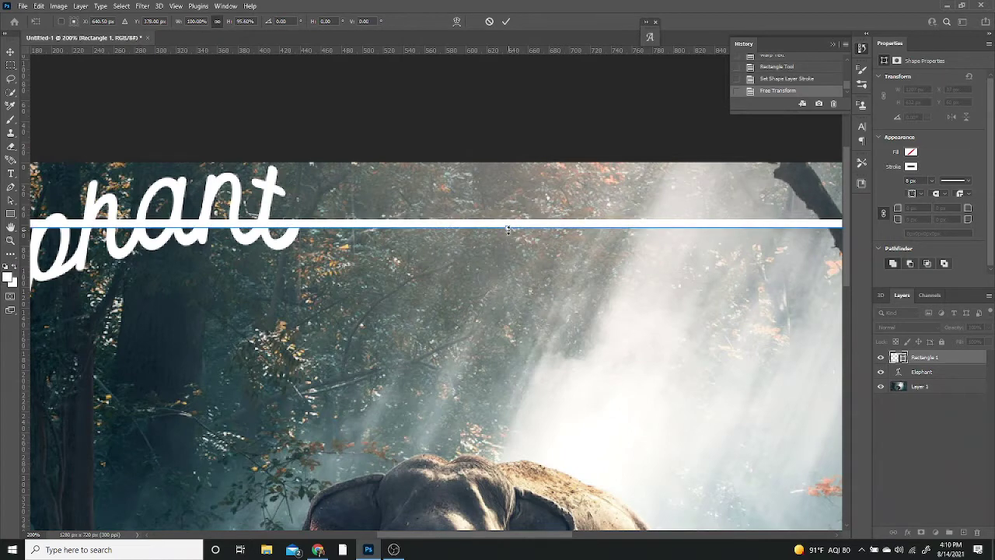
- Stretch the border's left side outward to 1225 x 630 px, behind the E, and commit
drag(248, 282, 396, 271)
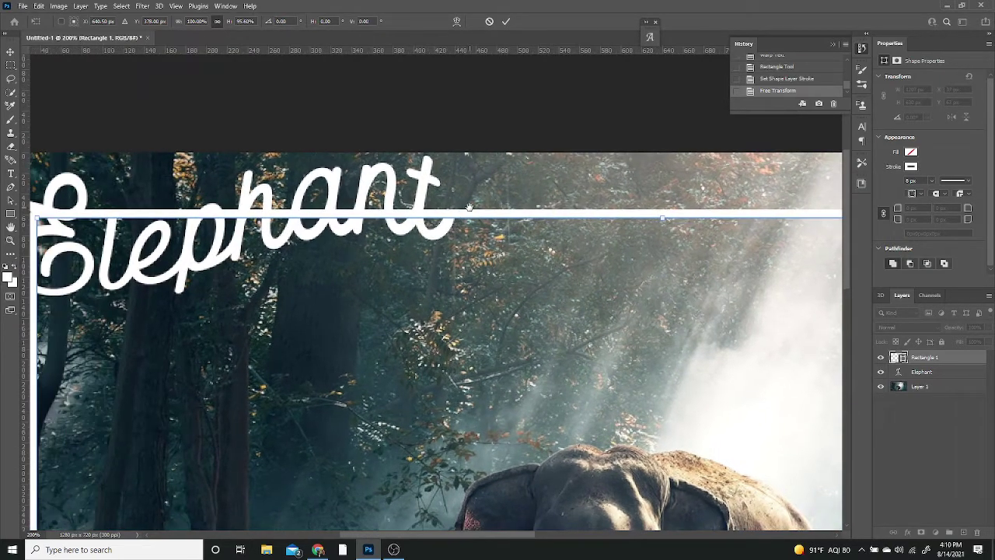
drag(224, 296, 444, 224)
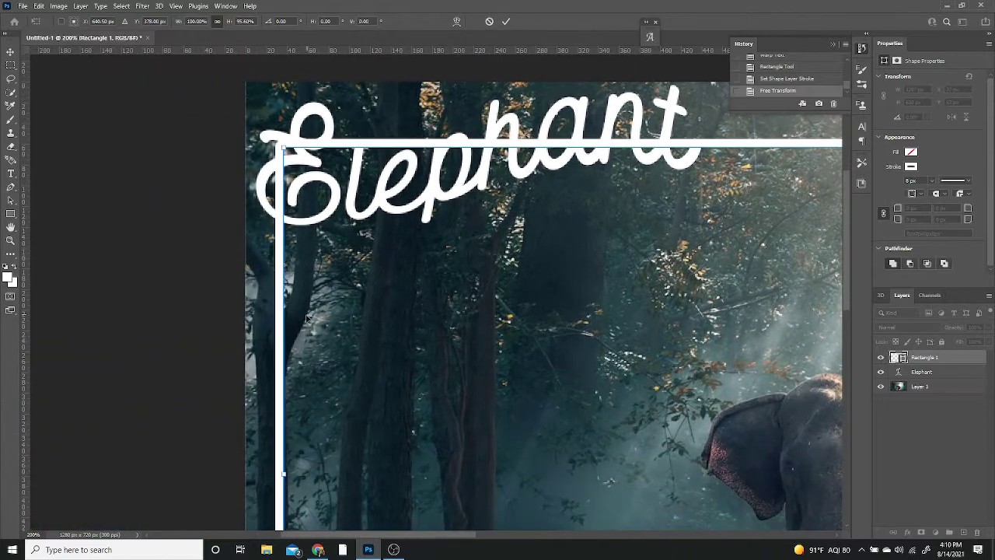
drag(284, 472, 265, 466)
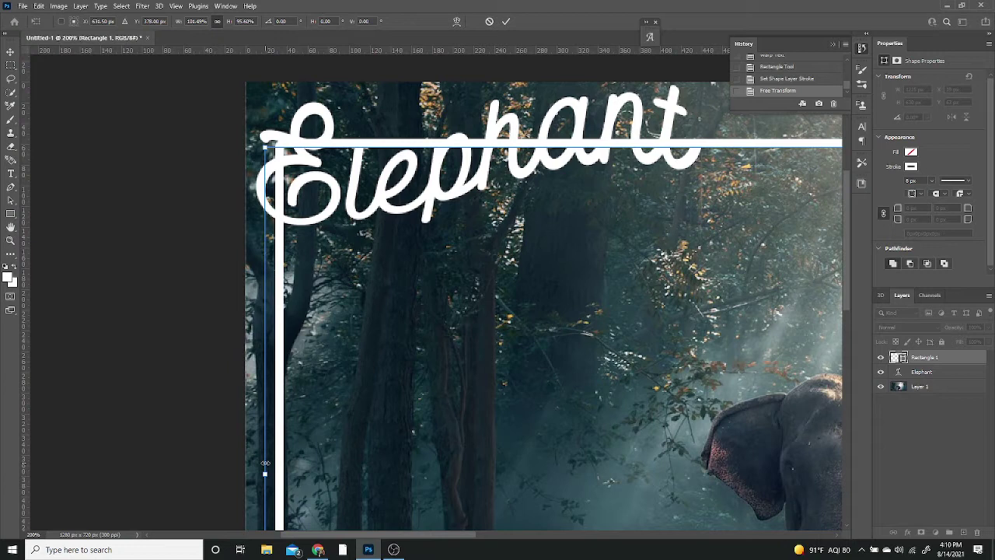
click(12, 201)
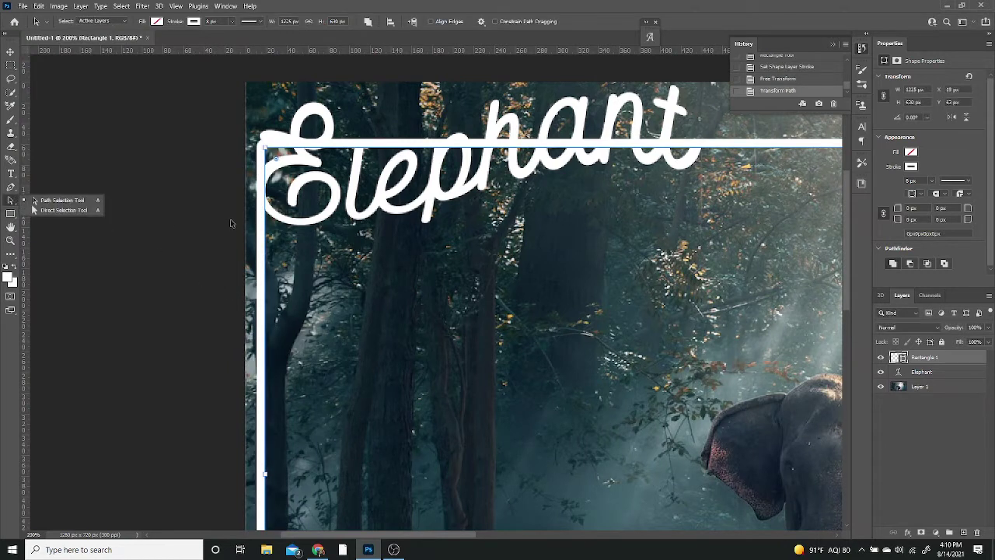
click(199, 223)
key(ctrl+0)
key(ctrl+minus)
key(ctrl+plus)
key(ctrl+plus)
key(ctrl+plus)
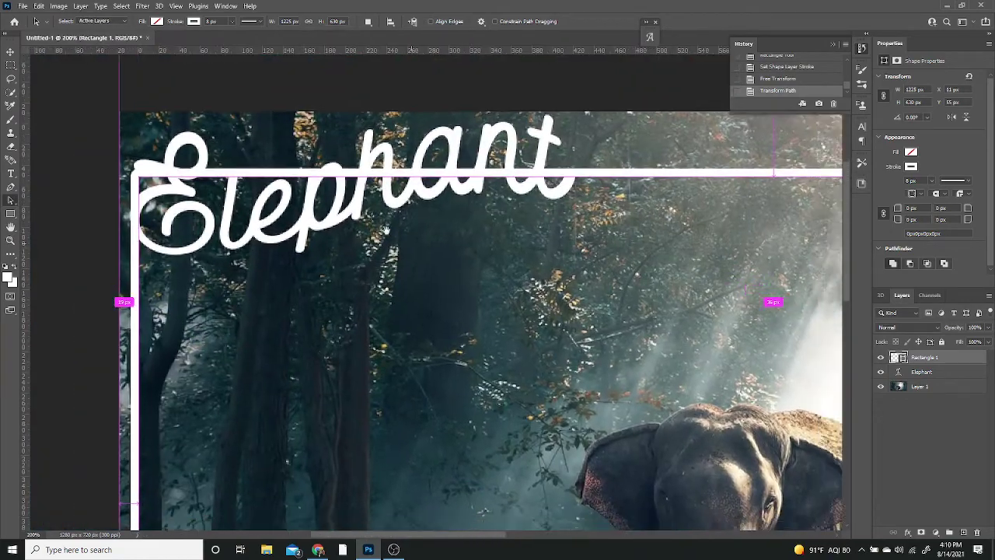
drag(386, 230, 360, 235)
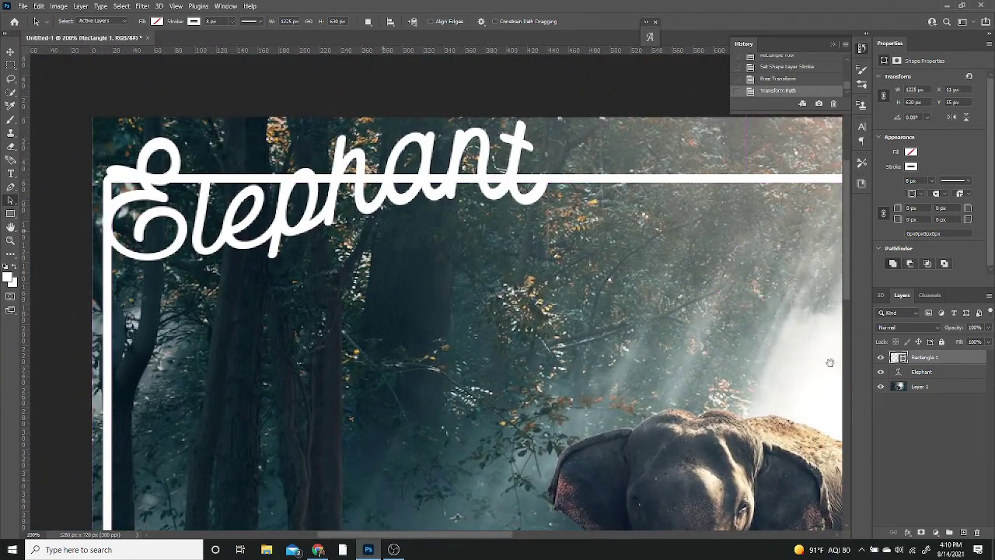
- Mask Rectangle 1 with a soft black brush where the border crosses the E and lettering
click(922, 533)
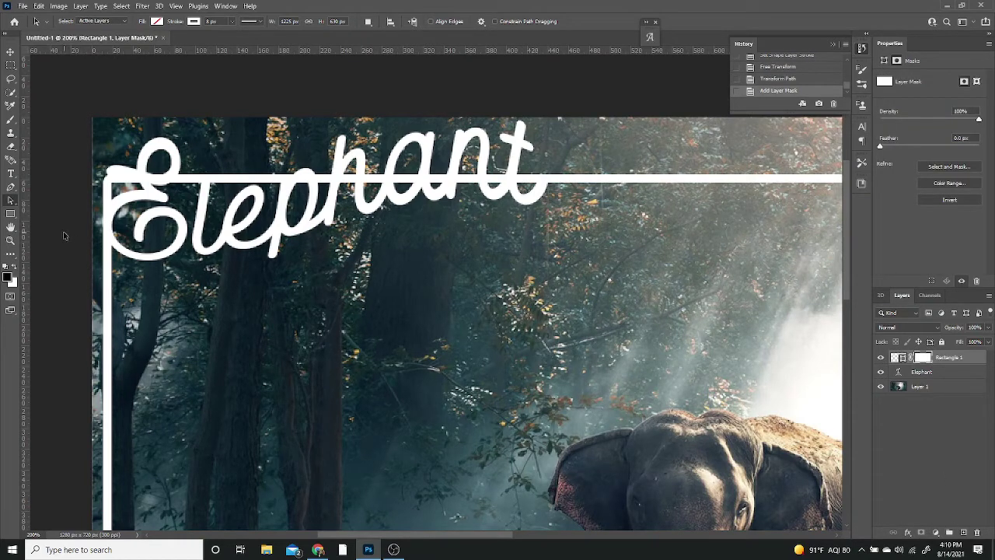
key(b)
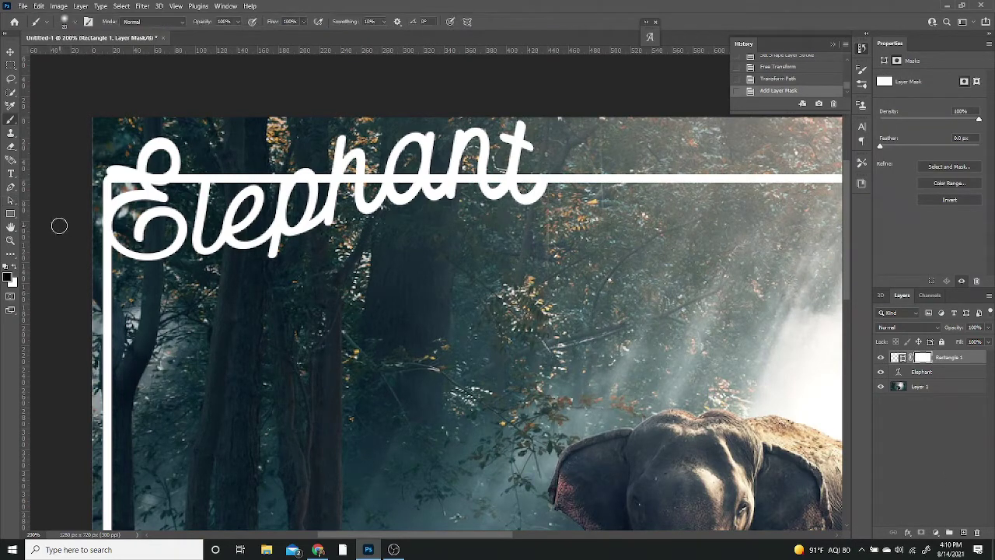
click(76, 24)
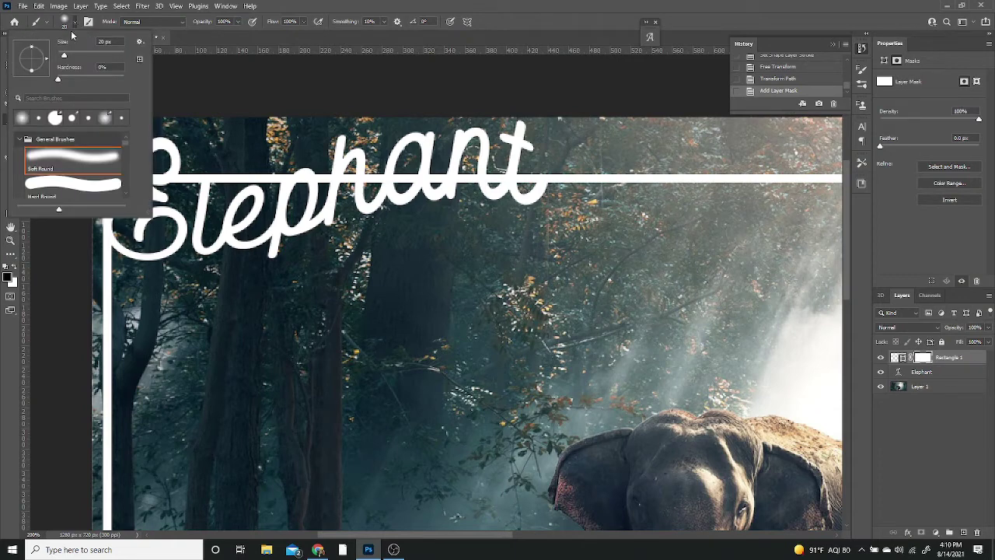
click(76, 23)
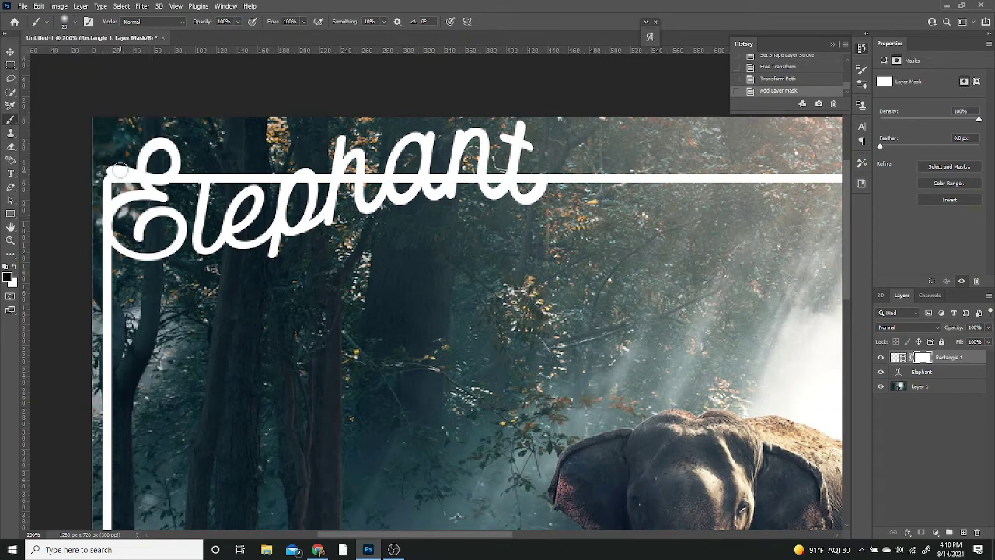
mouse_move(119, 165)
mouse_down()
mouse_move(106, 208)
mouse_move(120, 181)
mouse_move(174, 169)
mouse_move(169, 191)
mouse_move(344, 171)
mouse_move(346, 188)
mouse_move(458, 171)
mouse_move(449, 179)
mouse_move(459, 187)
mouse_move(530, 172)
mouse_up()
drag(105, 208, 105, 210)
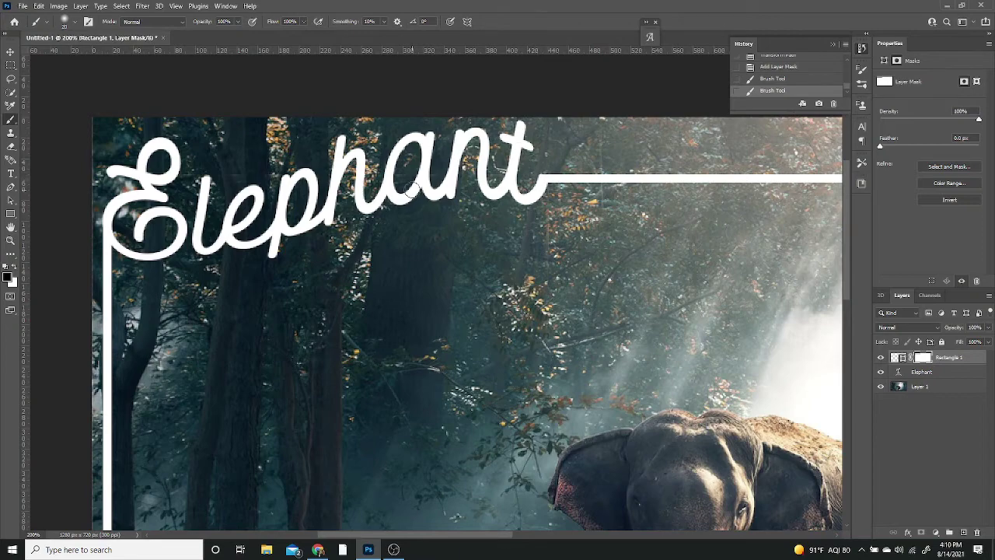
- Pan and zoom to inspect the lettering, border corner and the join between t and line
scroll(412, 190, up, 2)
drag(461, 160, 330, 246)
drag(367, 181, 402, 153)
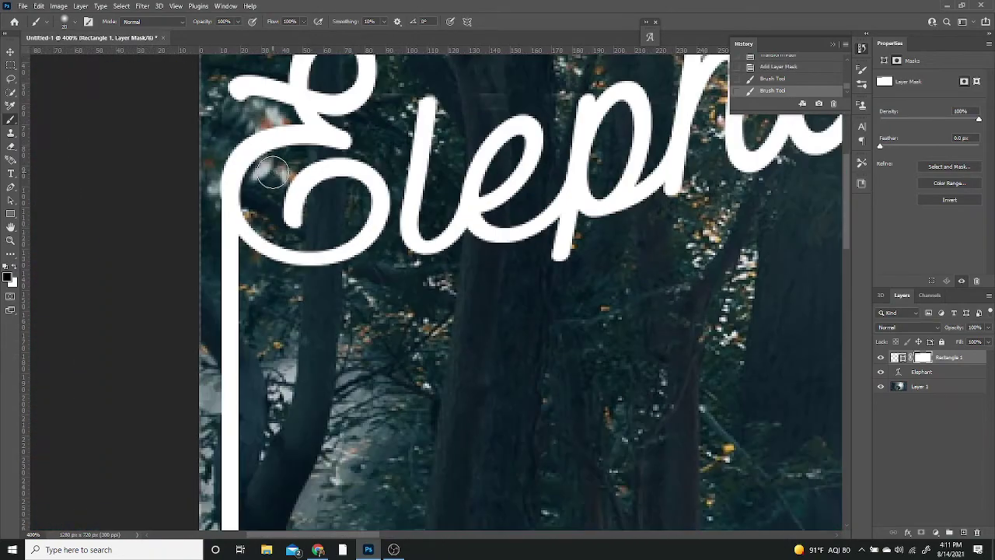
scroll(466, 185, down, 3)
scroll(466, 185, down, 2)
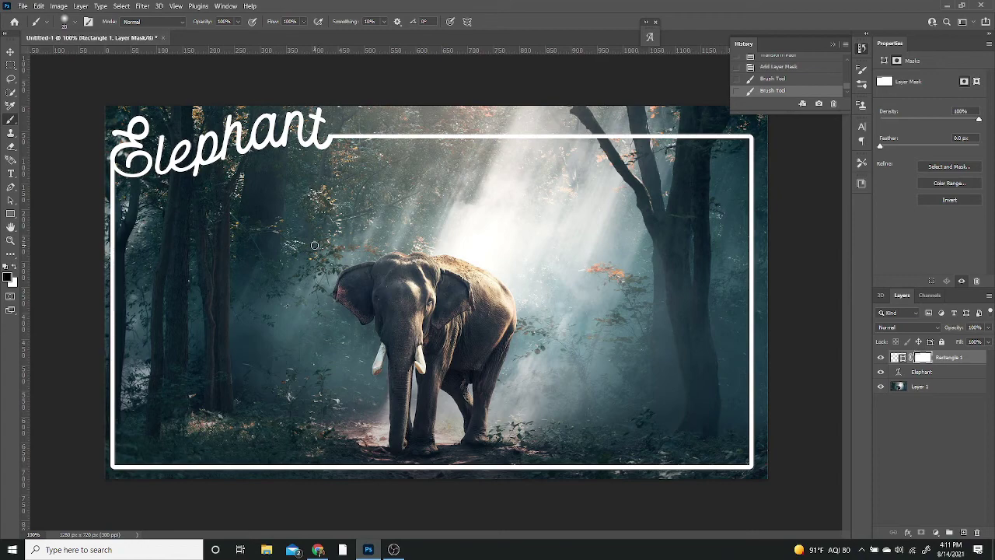
scroll(315, 249, up, 1)
drag(295, 240, 314, 273)
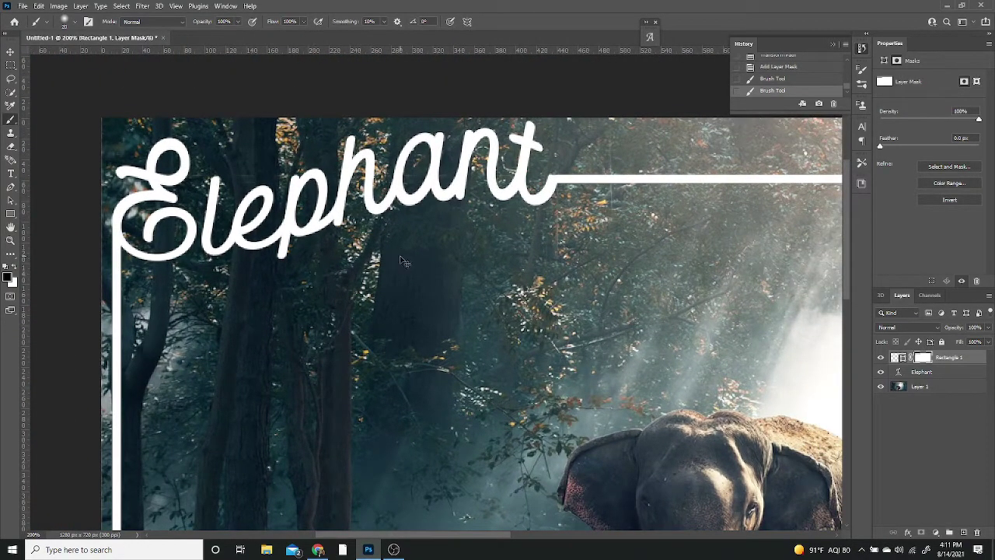
scroll(402, 256, up, 1)
drag(451, 218, 277, 271)
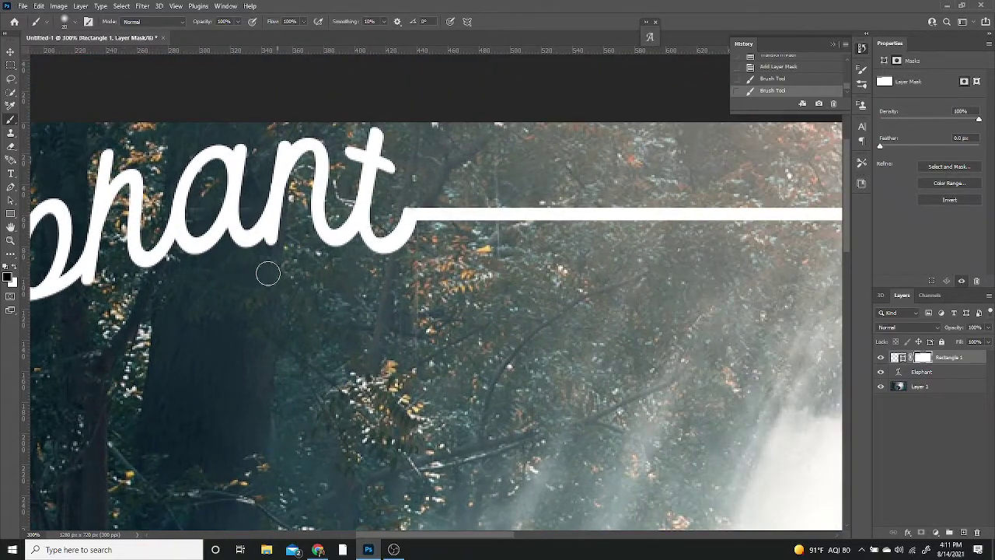
scroll(328, 262, up, 2)
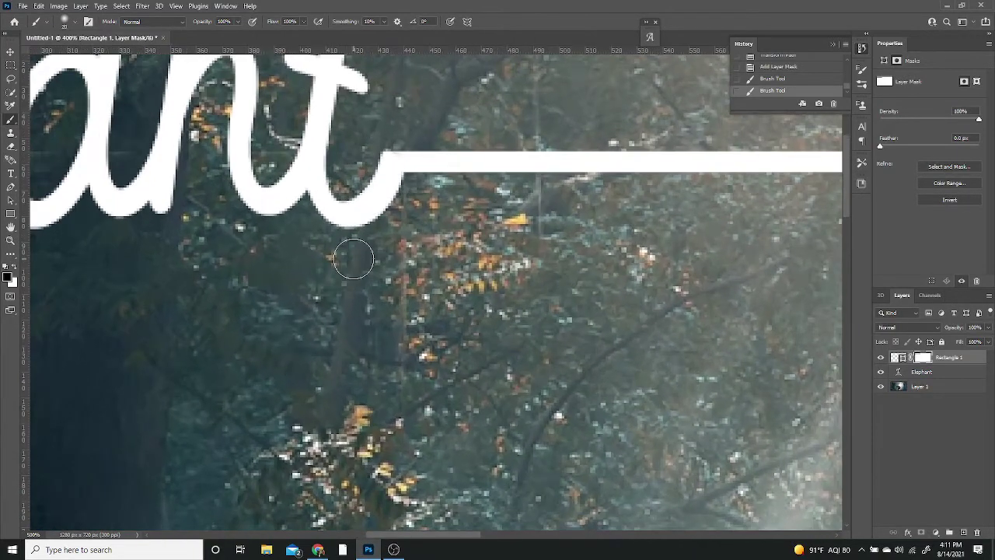
- On a new layer, paint white over the notch joining the final t to the border line
click(964, 533)
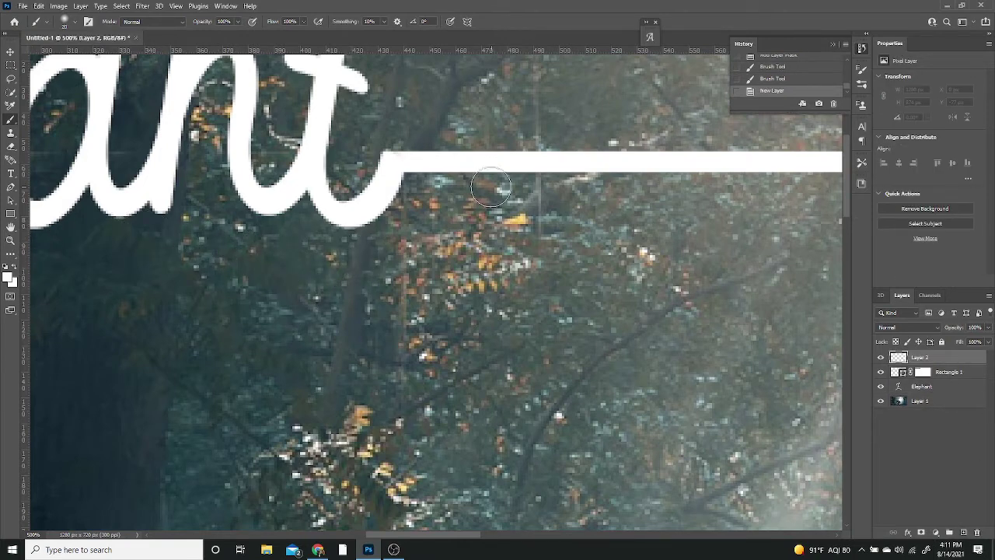
mouse_move(389, 181)
mouse_down()
mouse_move(417, 162)
mouse_move(400, 161)
mouse_move(394, 174)
mouse_move(444, 164)
mouse_up()
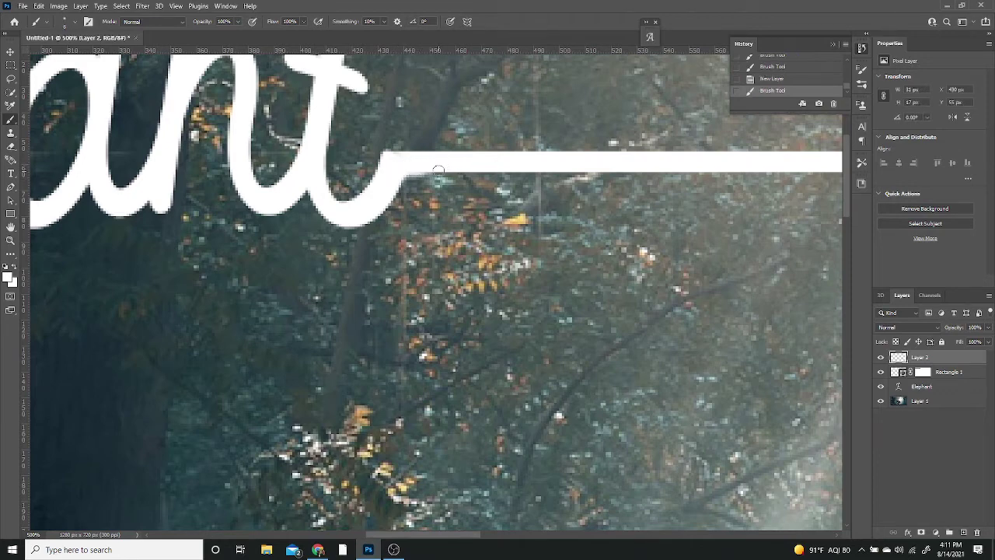
key(ctrl+minus)
key(ctrl+minus)
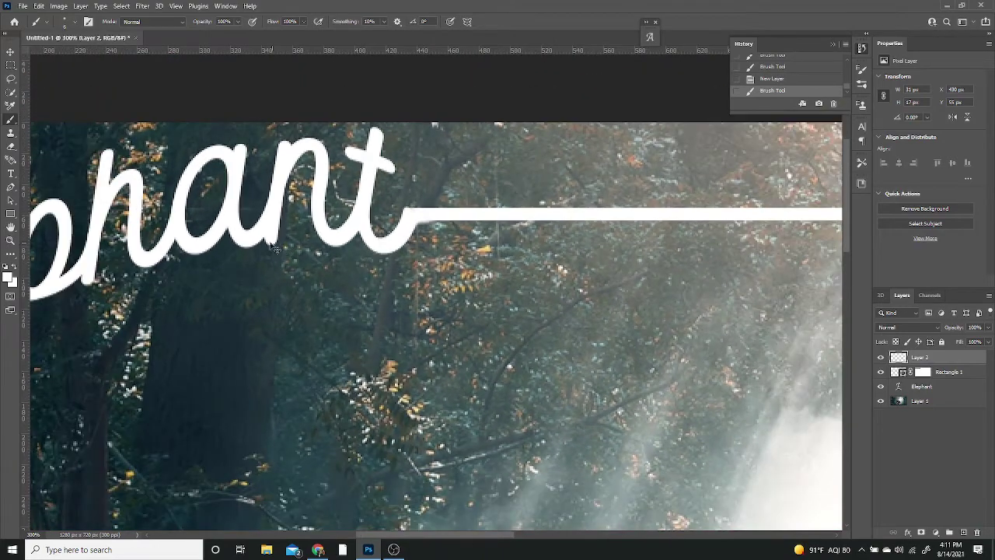
key(ctrl+minus)
scroll(352, 241, left, 8)
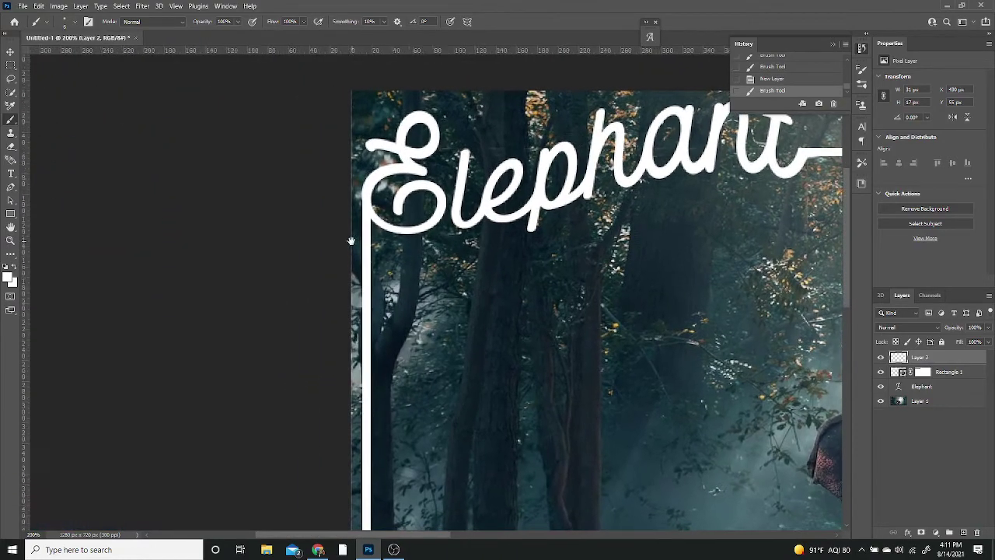
key(ctrl+plus)
key(ctrl+plus)
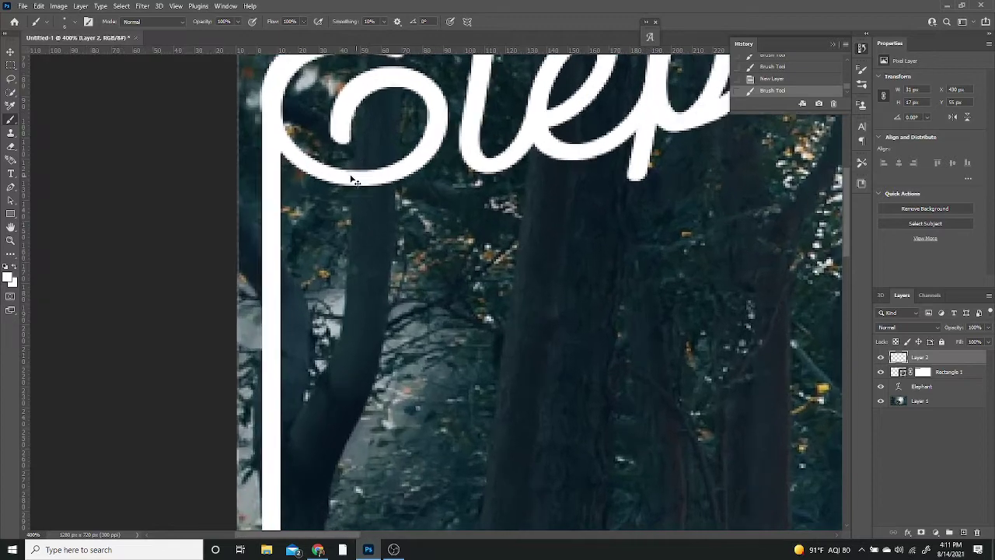
key(ctrl+plus)
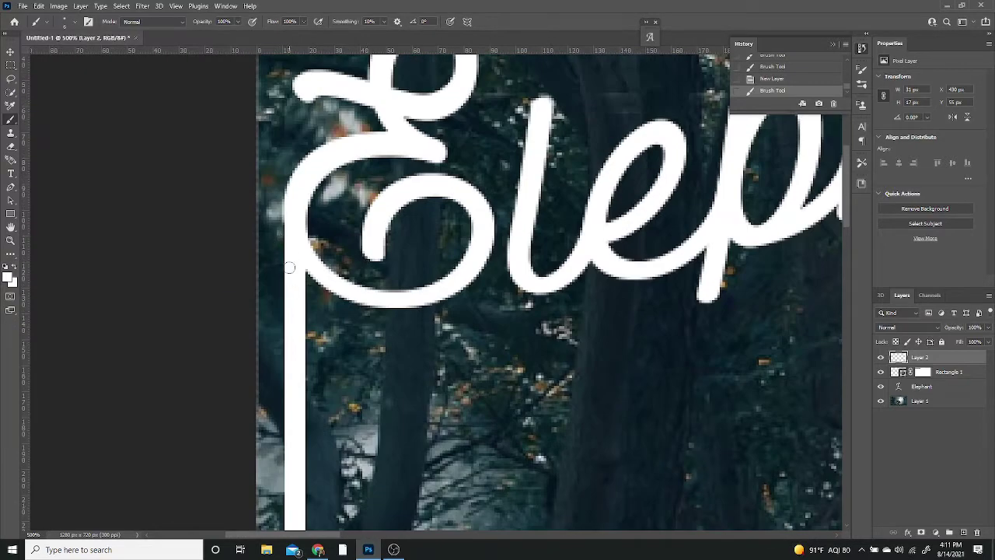
- Add a layer mask to the Elephant text layer and hide part of the E's stroke
click(933, 389)
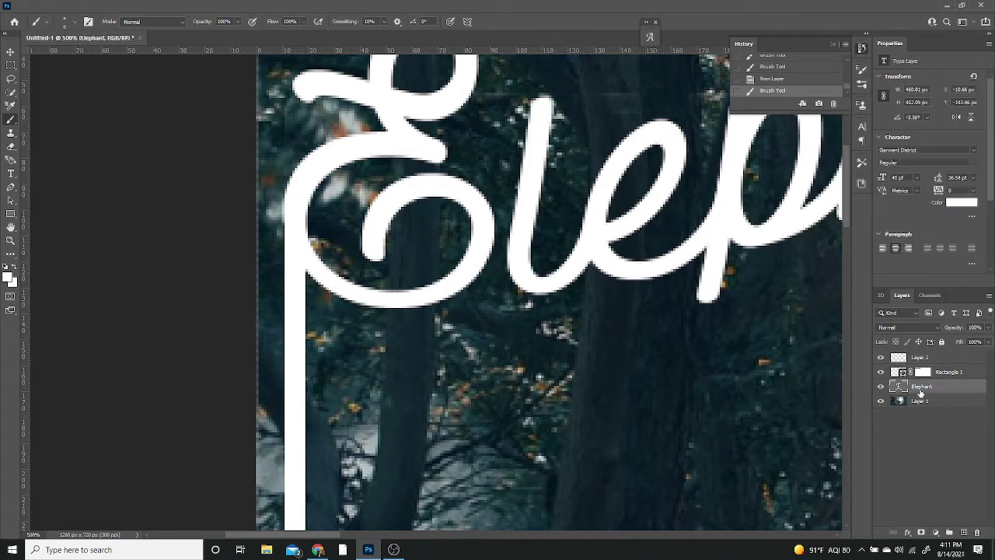
click(924, 534)
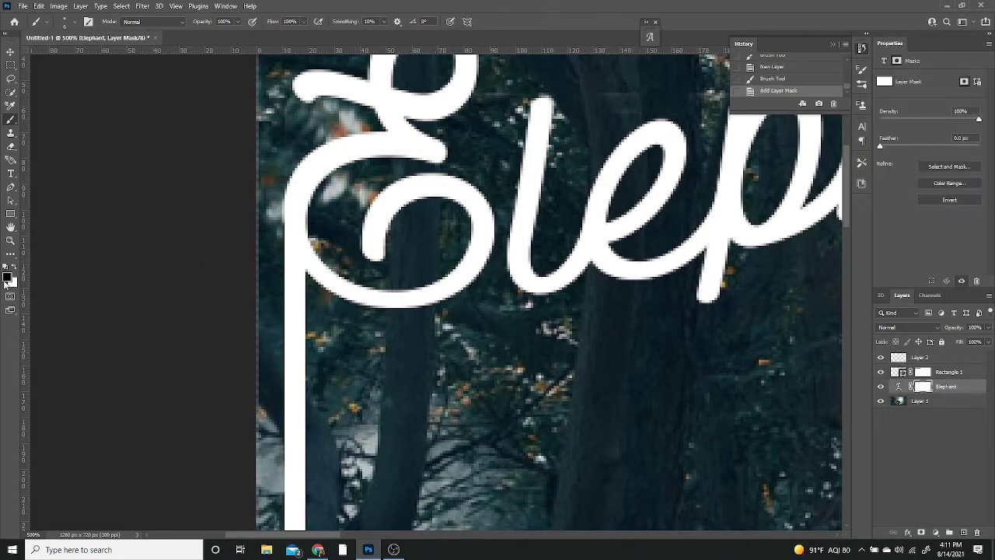
mouse_move(291, 254)
mouse_down()
mouse_move(309, 274)
mouse_move(319, 256)
mouse_move(311, 246)
mouse_move(322, 268)
mouse_move(312, 317)
mouse_up()
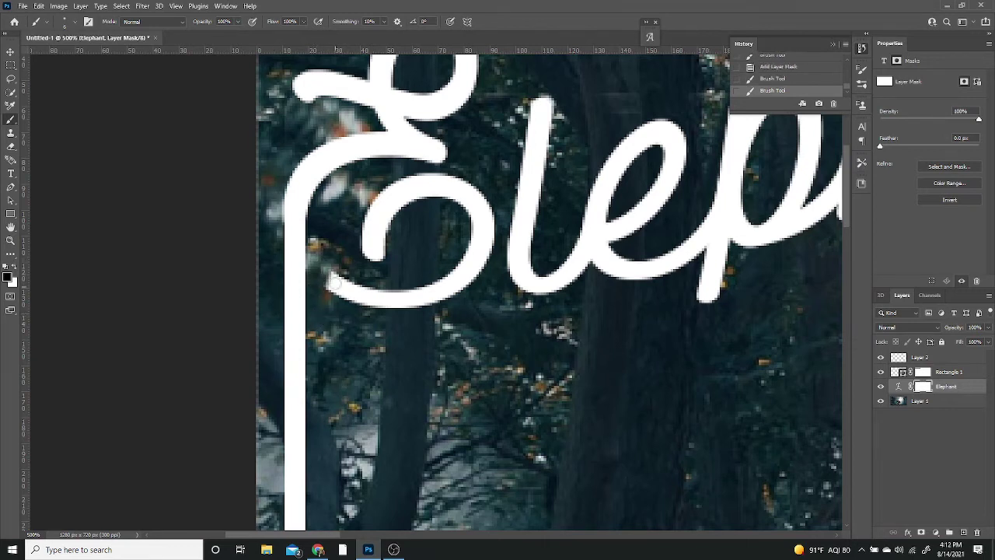
- Paint white on the mask to restore the E's lower curve so it joins the line
click(14, 268)
scroll(321, 291, up, 3)
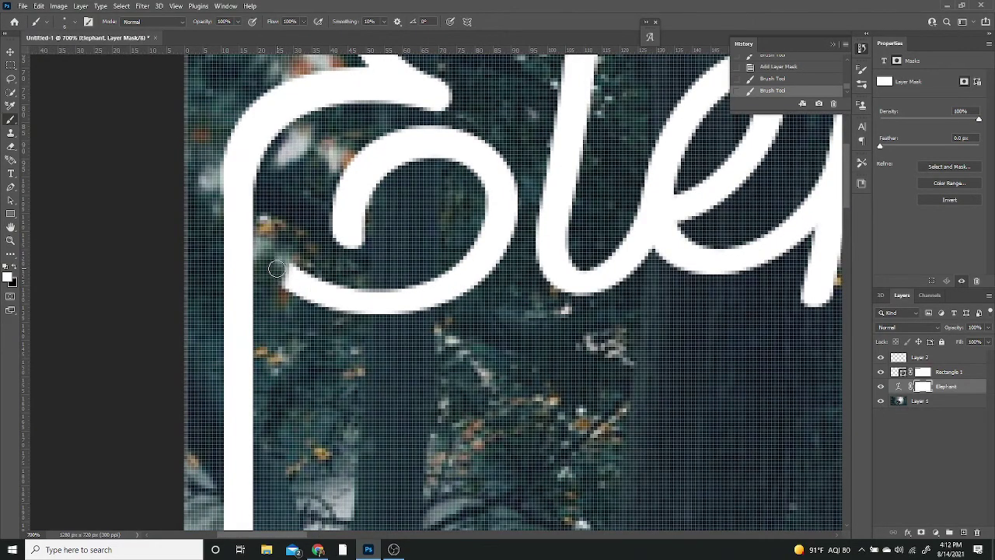
scroll(274, 268, up, 1)
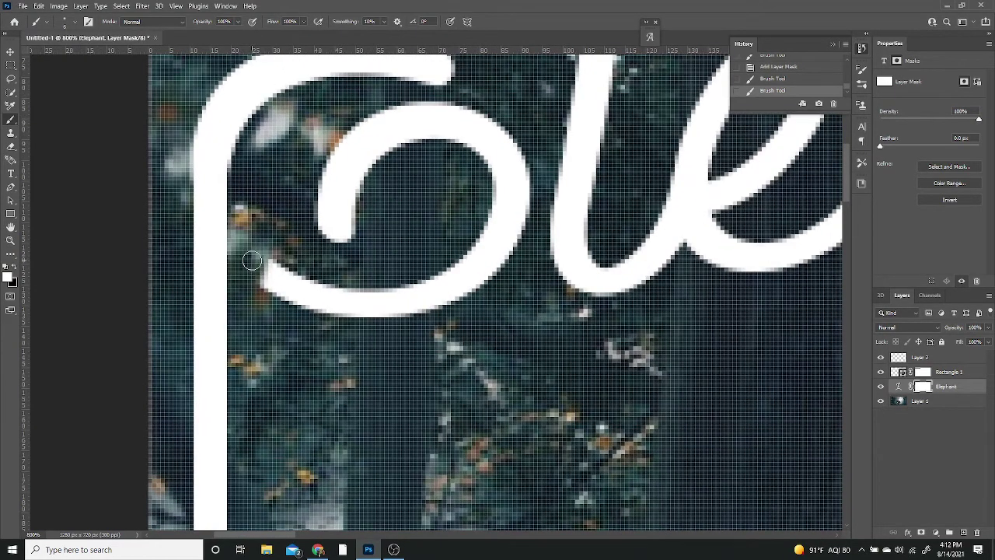
click(252, 261)
drag(252, 261, 277, 280)
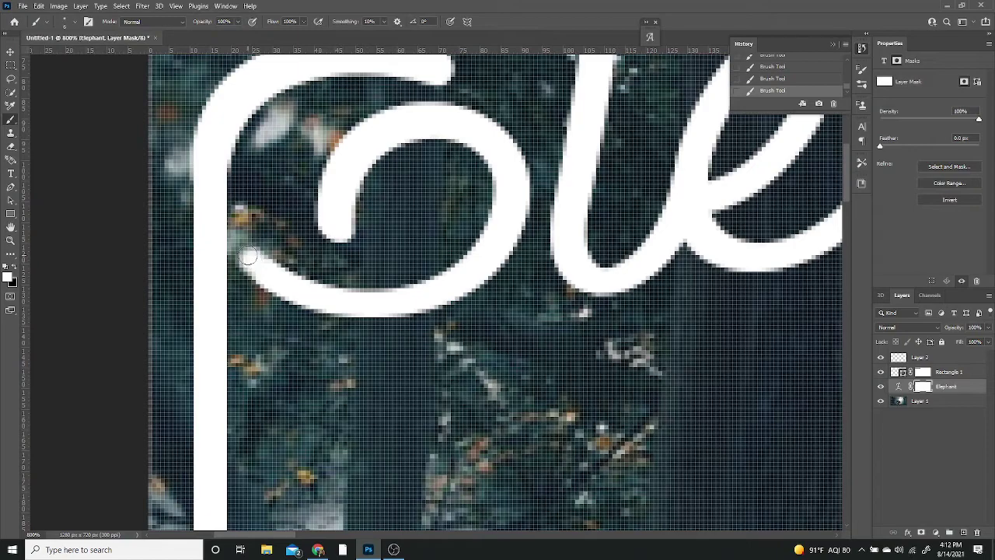
drag(247, 256, 301, 288)
scroll(302, 289, down, 1)
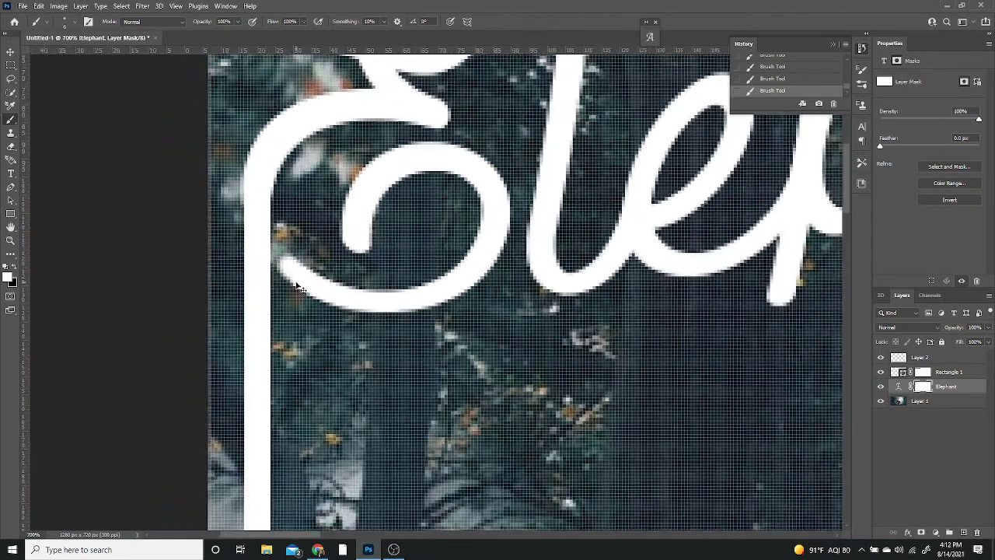
scroll(302, 288, down, 4)
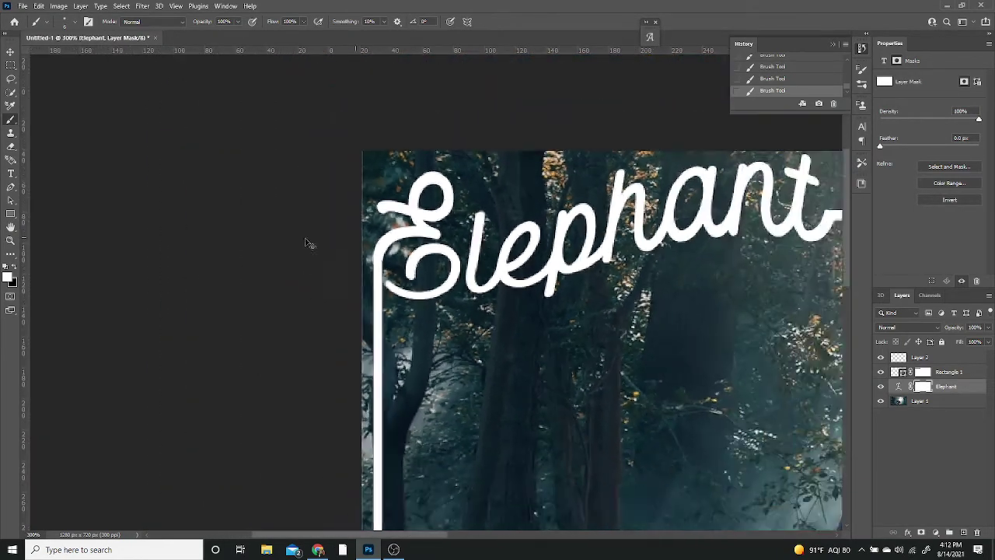
- Zoom in to 300% and scroll to where the top-right tree crosses the border
scroll(328, 269, down, 3)
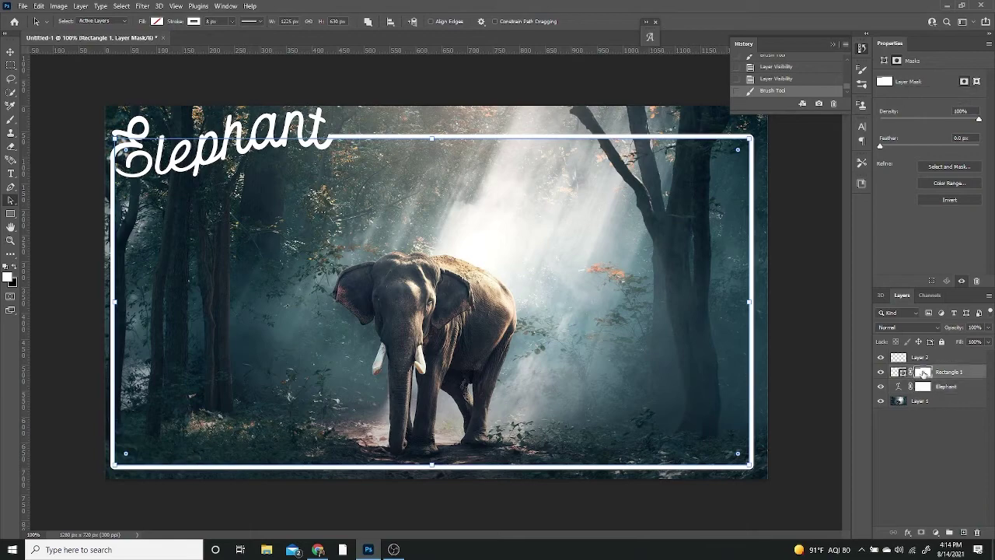
scroll(578, 222, up, 4)
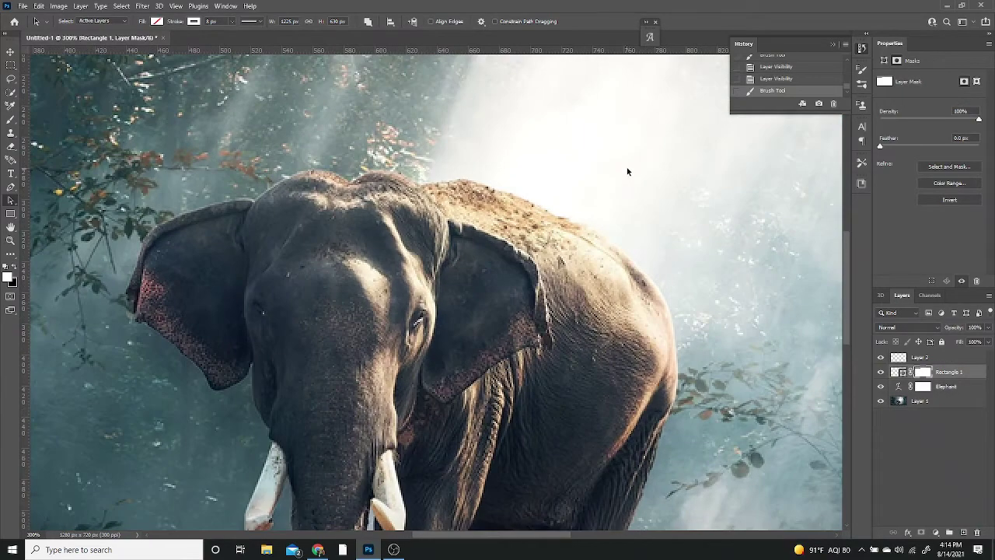
scroll(423, 283, right, 10)
scroll(506, 200, up, 3)
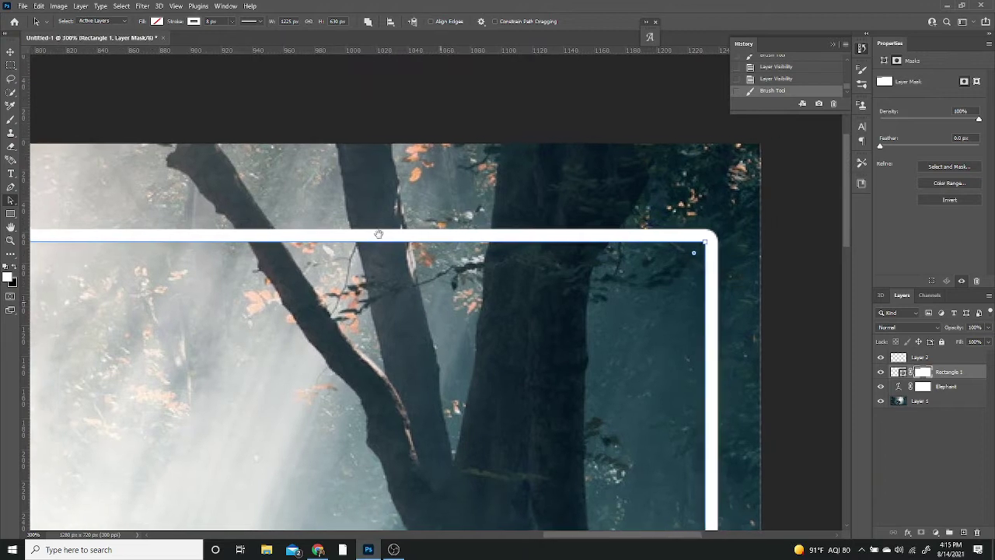
drag(379, 234, 377, 234)
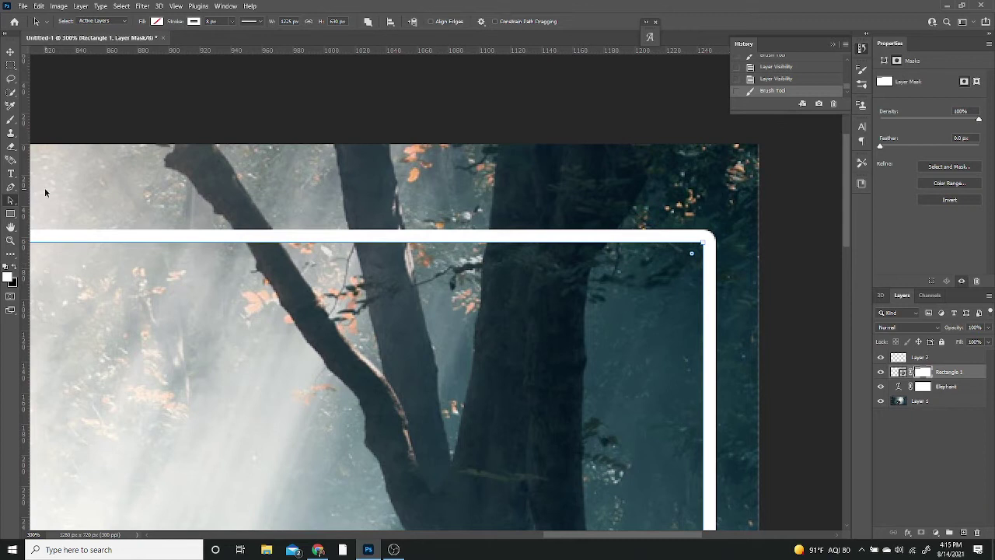
- Choose a soft round brush with black as the painting colour
key(b)
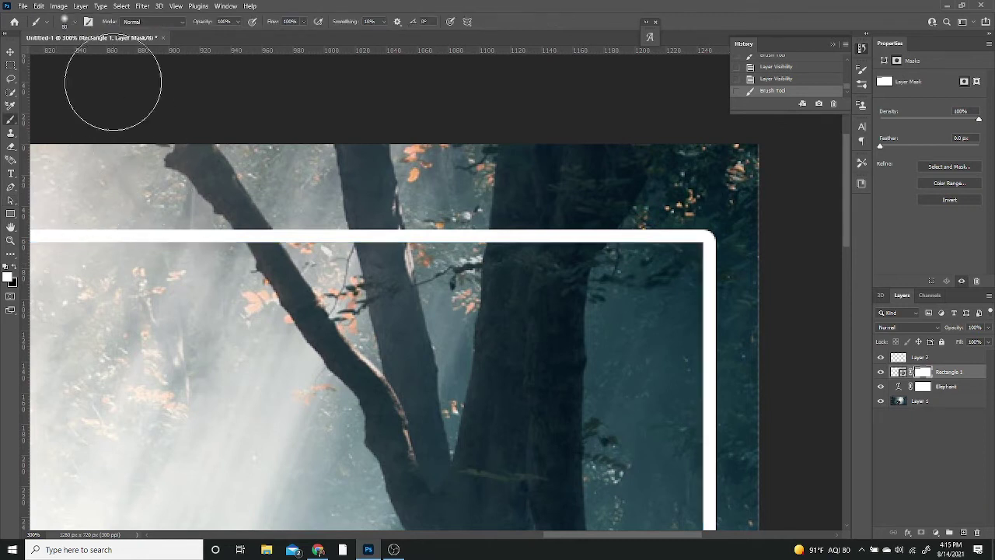
click(77, 24)
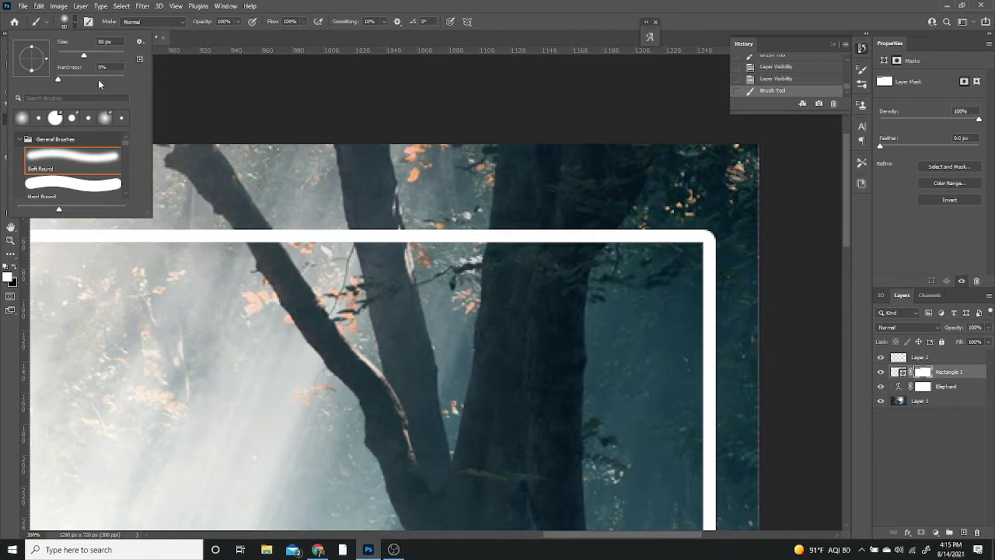
click(31, 255)
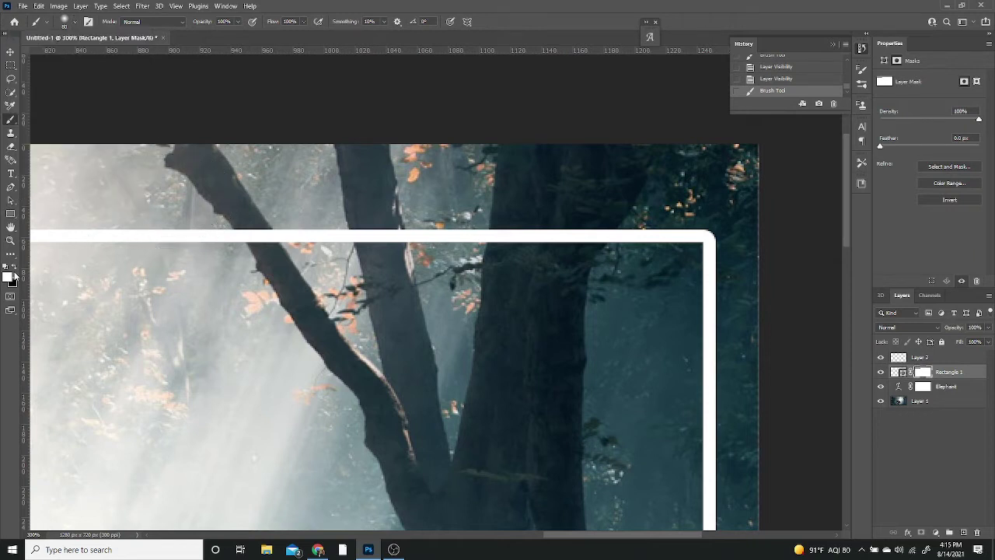
click(14, 269)
- Paint the border mask black over the left, centre and right trunks crossing the top line
click(384, 245)
mouse_move(385, 244)
mouse_down()
mouse_move(374, 233)
mouse_move(384, 225)
mouse_up()
drag(256, 235, 263, 236)
key(bracketright)
mouse_move(526, 242)
mouse_down()
mouse_move(516, 253)
mouse_move(551, 207)
mouse_move(582, 228)
mouse_move(593, 211)
mouse_move(517, 239)
mouse_up()
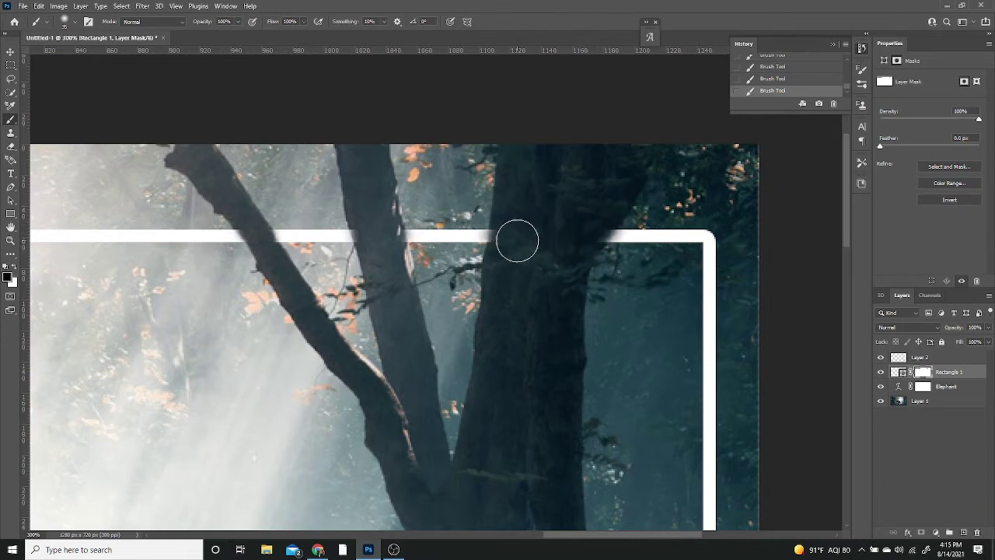
key(ctrl+minus)
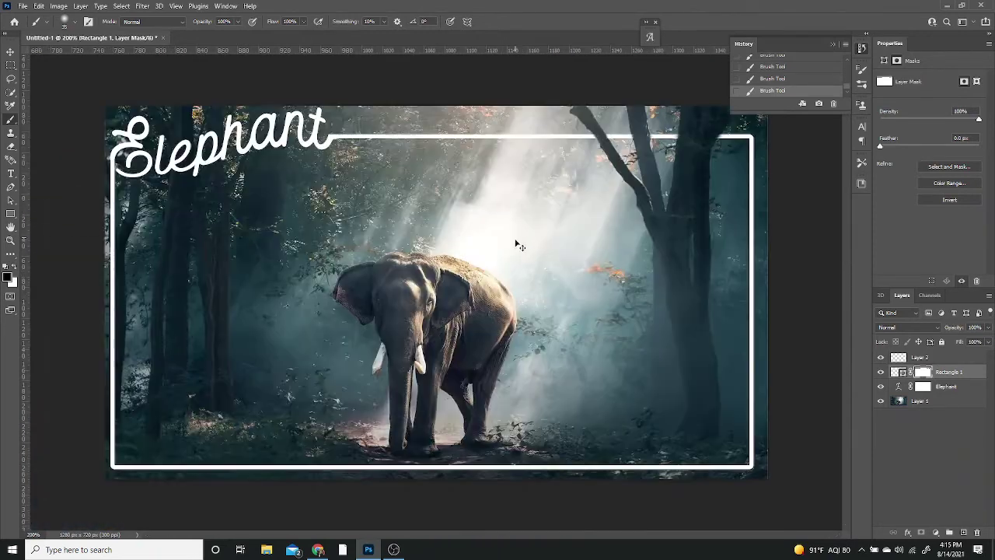
key(ctrl+minus)
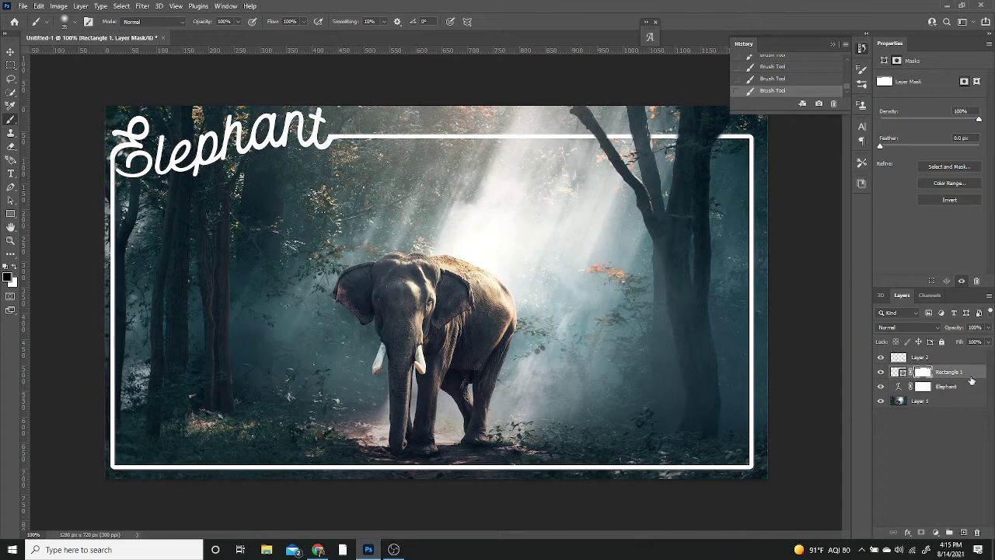
- Add a new layer clipped to the Rectangle 1 border
click(964, 533)
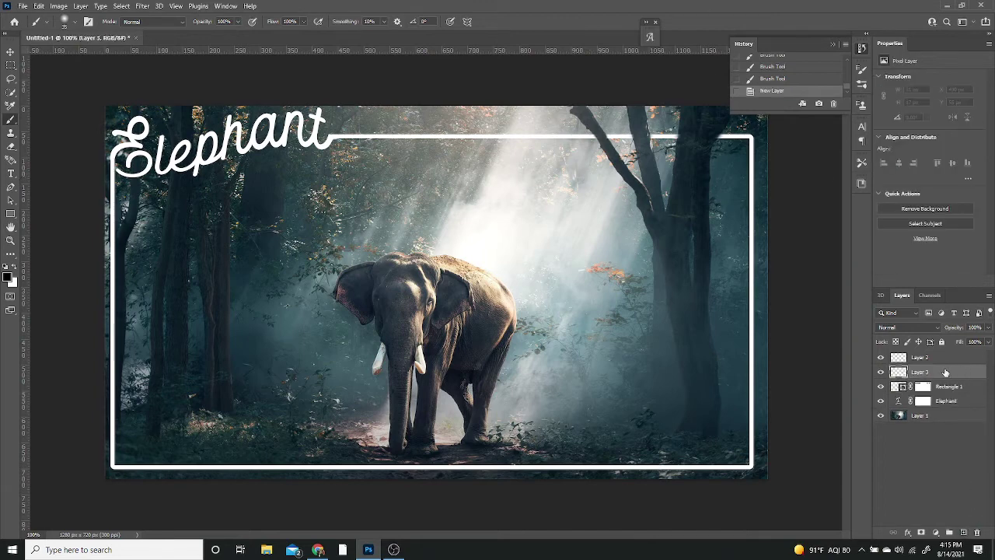
right_click(946, 374)
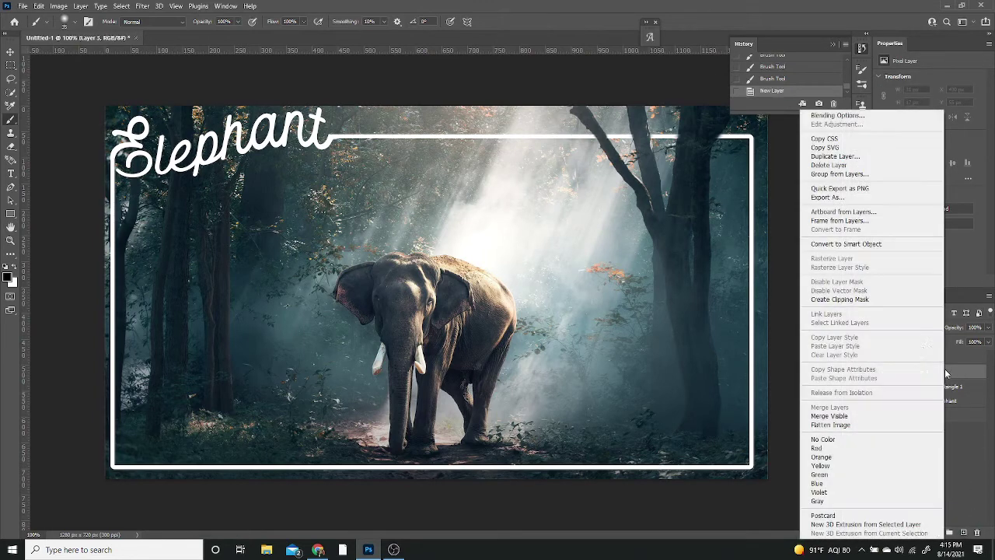
click(864, 301)
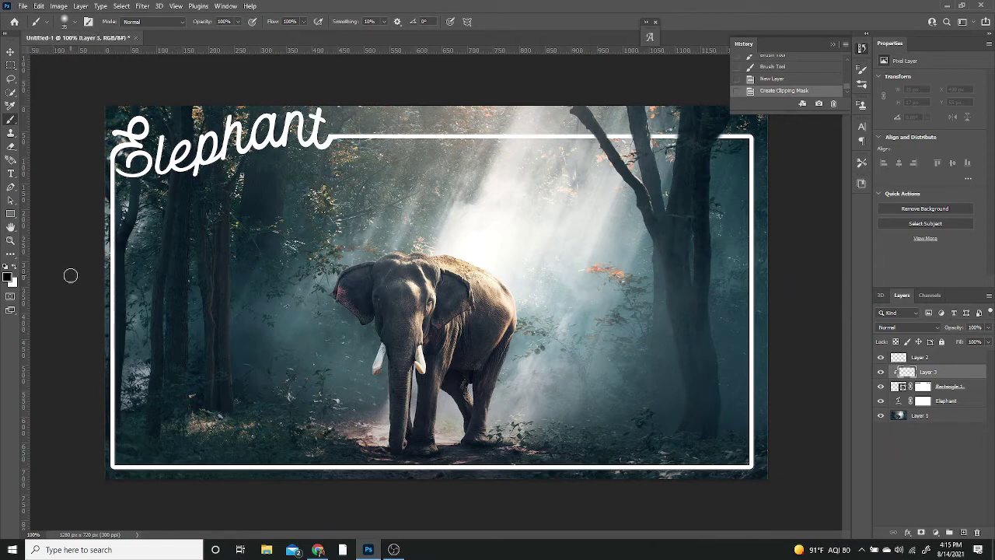
- Paint dark strokes on the border beside the big, thin and diagonal trunks
scroll(537, 202, up, 3)
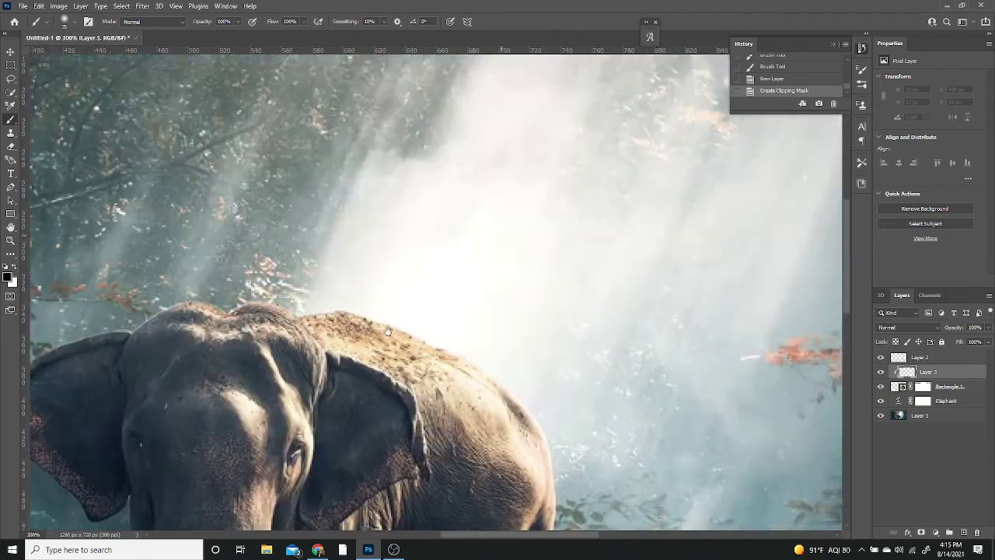
mouse_move(388, 332)
mouse_down()
mouse_move(342, 231)
mouse_move(251, 244)
mouse_move(230, 192)
mouse_move(91, 275)
mouse_up()
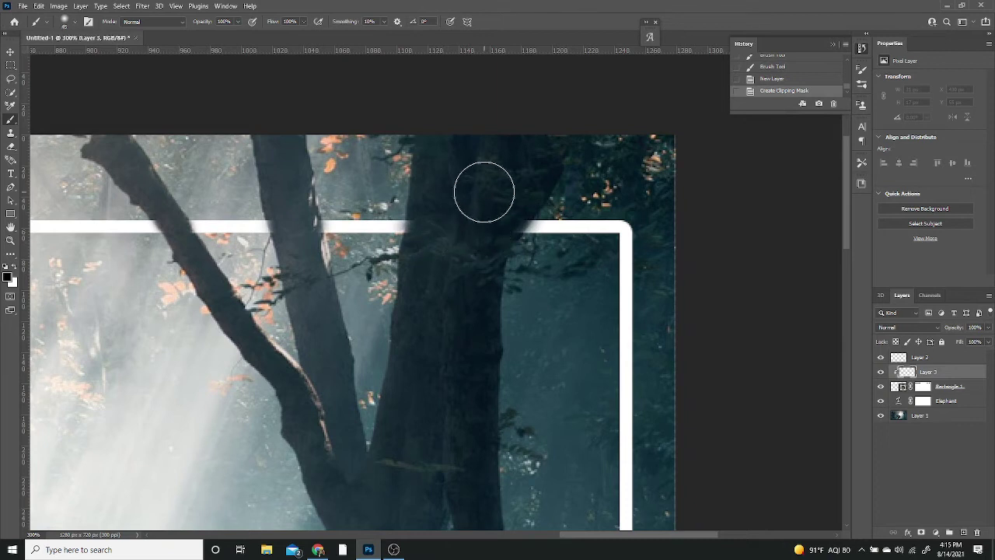
key(bracketright)
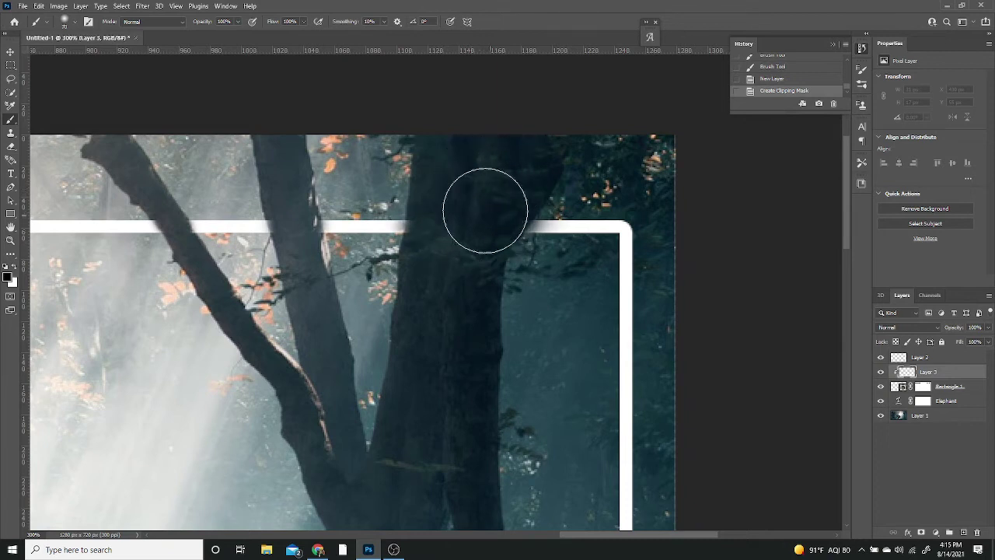
mouse_move(483, 212)
mouse_down()
mouse_move(451, 213)
mouse_move(469, 193)
mouse_move(412, 225)
mouse_up()
key(bracketleft)
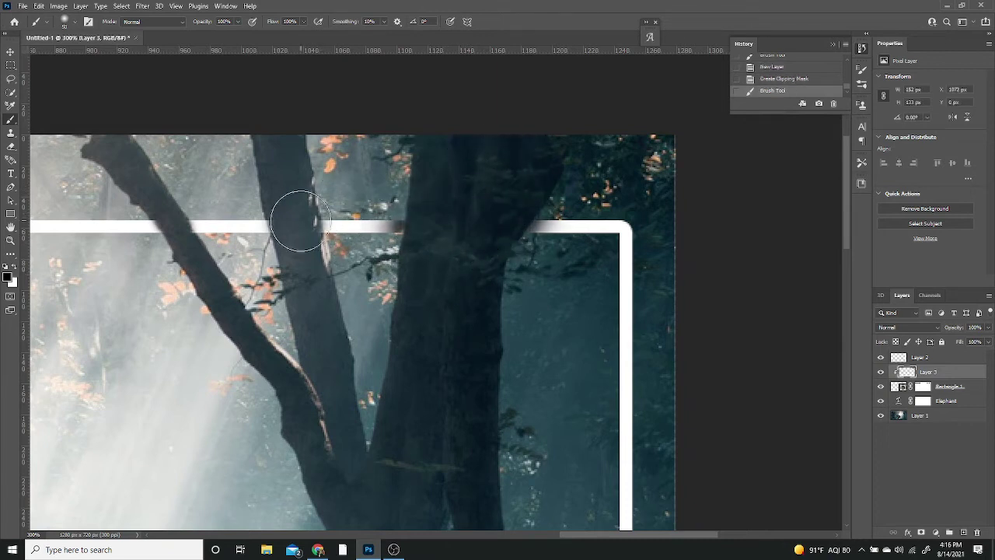
mouse_move(299, 223)
mouse_down()
mouse_move(306, 257)
mouse_move(330, 227)
mouse_up()
mouse_move(186, 220)
mouse_down()
mouse_move(171, 224)
mouse_move(160, 210)
mouse_move(171, 217)
mouse_up()
key(bracketleft)
key(bracketleft)
key(bracketleft)
- Apply a 10-pixel Gaussian Blur to the shadow strokes
click(142, 6)
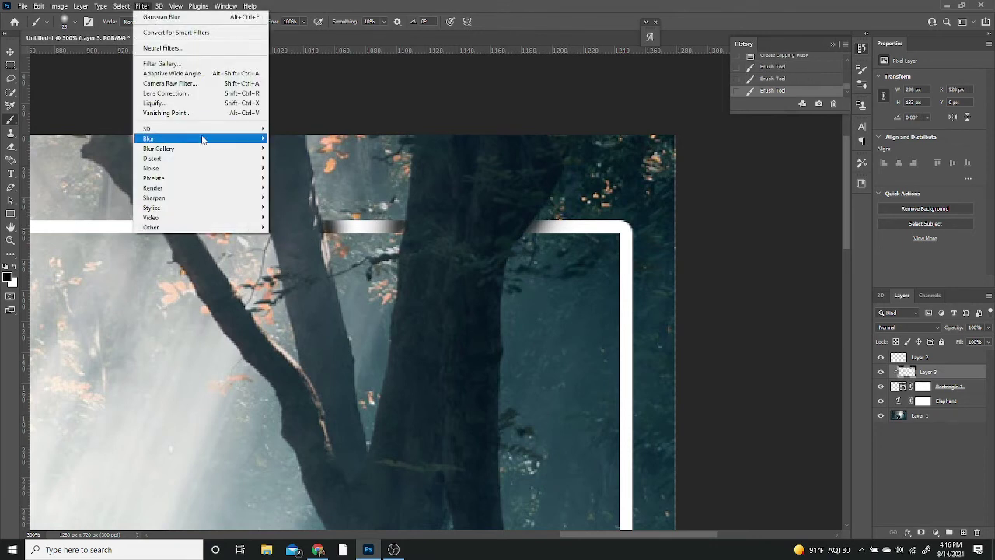
mouse_move(203, 140)
click(299, 178)
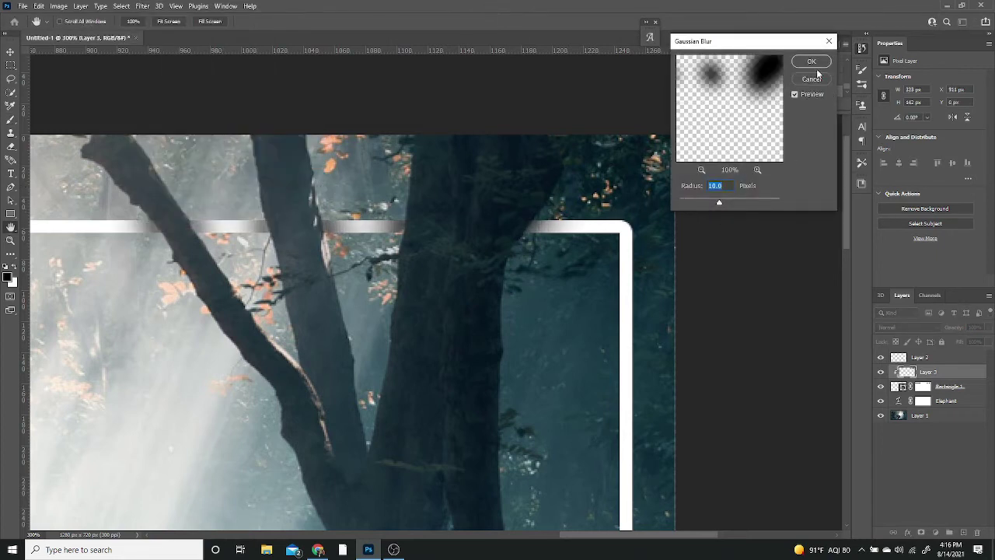
click(811, 61)
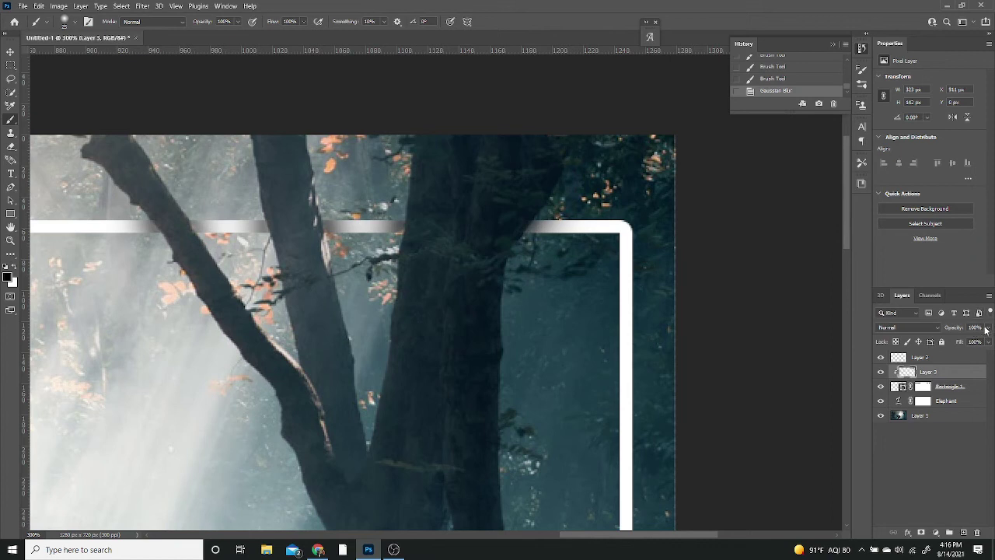
- Set the shadow layer opacity to 80%
click(974, 328)
text(80)
key(Return)
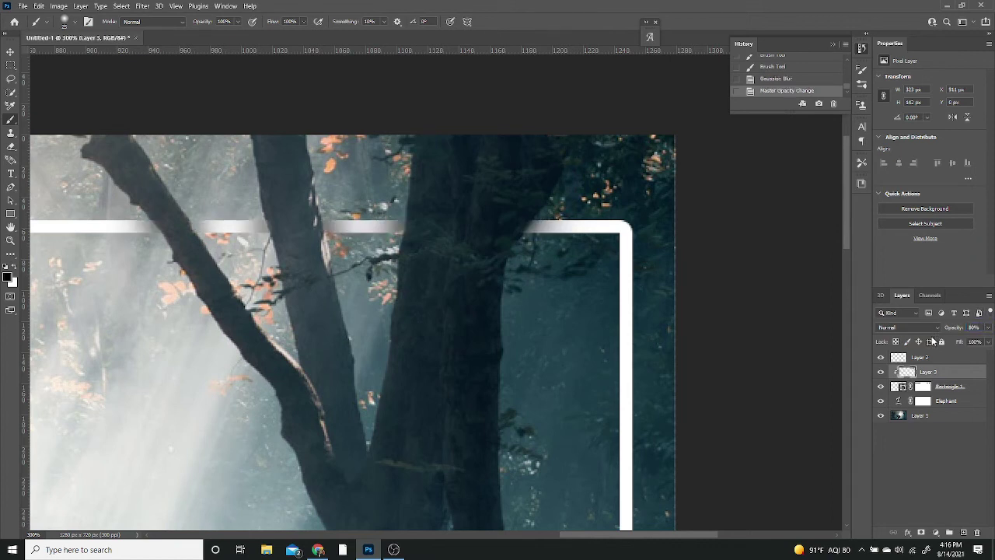
key(ctrl+minus)
key(ctrl+minus)
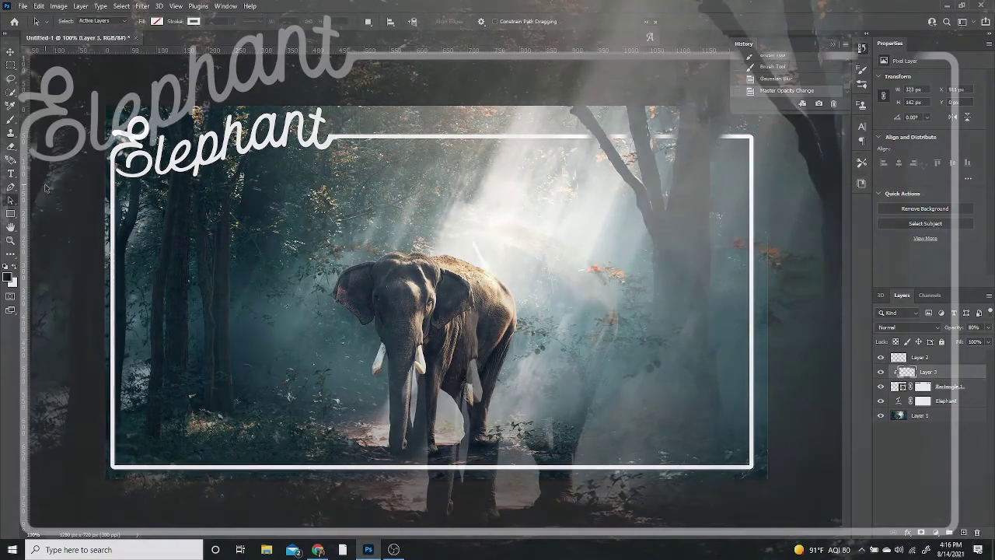